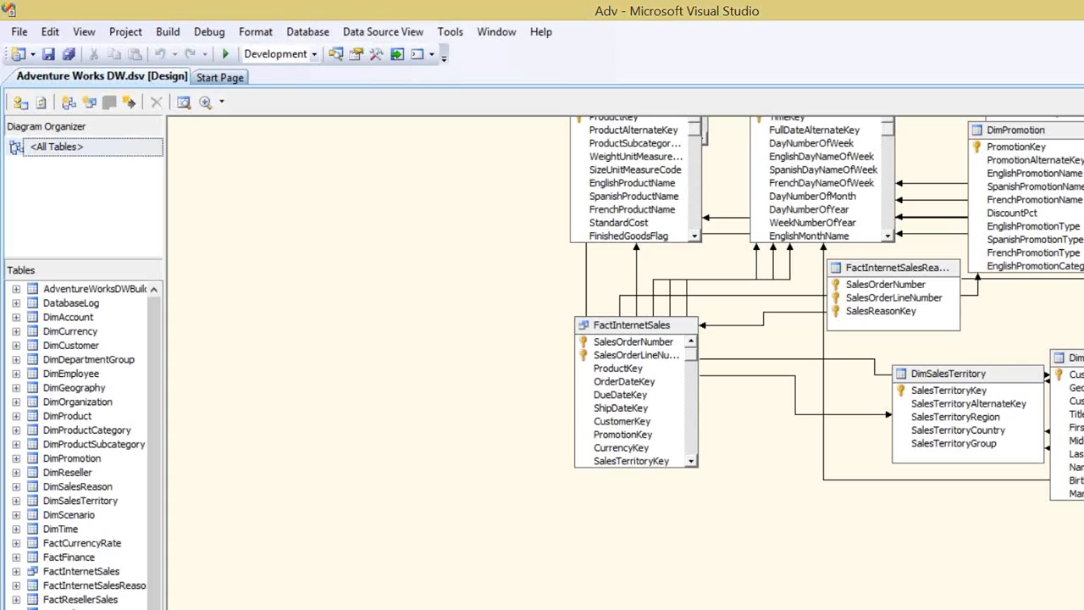
# Step: Review the Adv project's deployment properties, checking the target server and database, and close them without changes
pyautogui.rightClick(1083, 117)
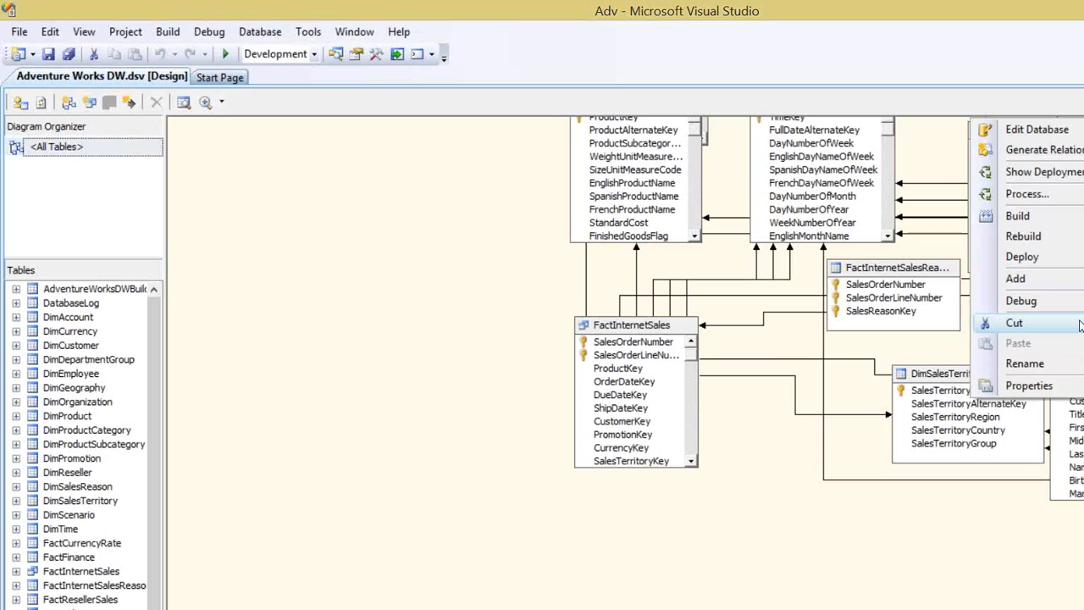
pyautogui.click(1058, 387)
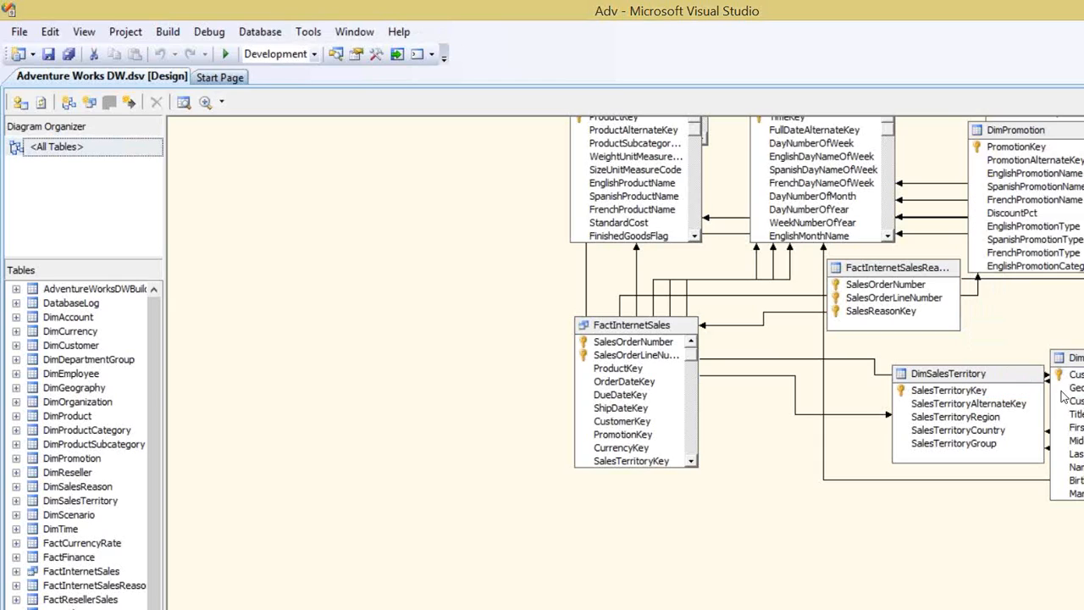
pyautogui.click(506, 310)
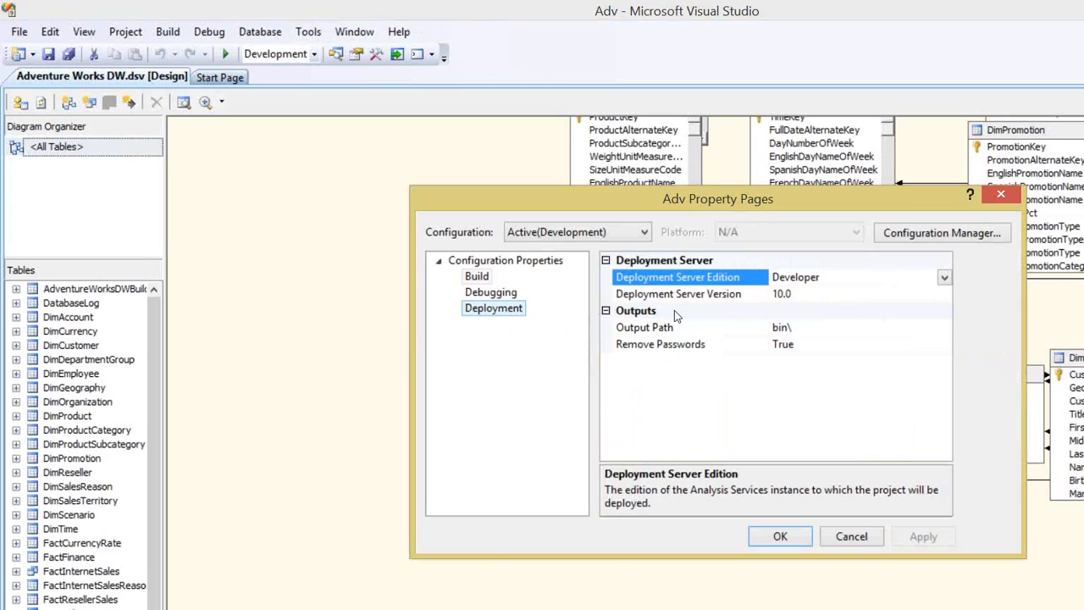
pyautogui.click(830, 346)
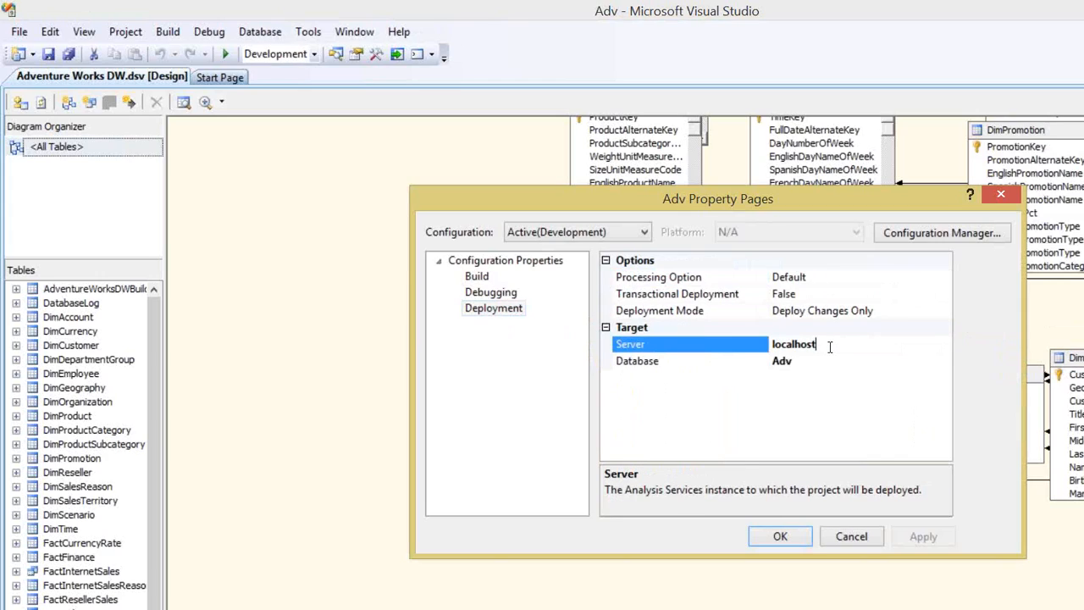
pyautogui.doubleClick(830, 346)
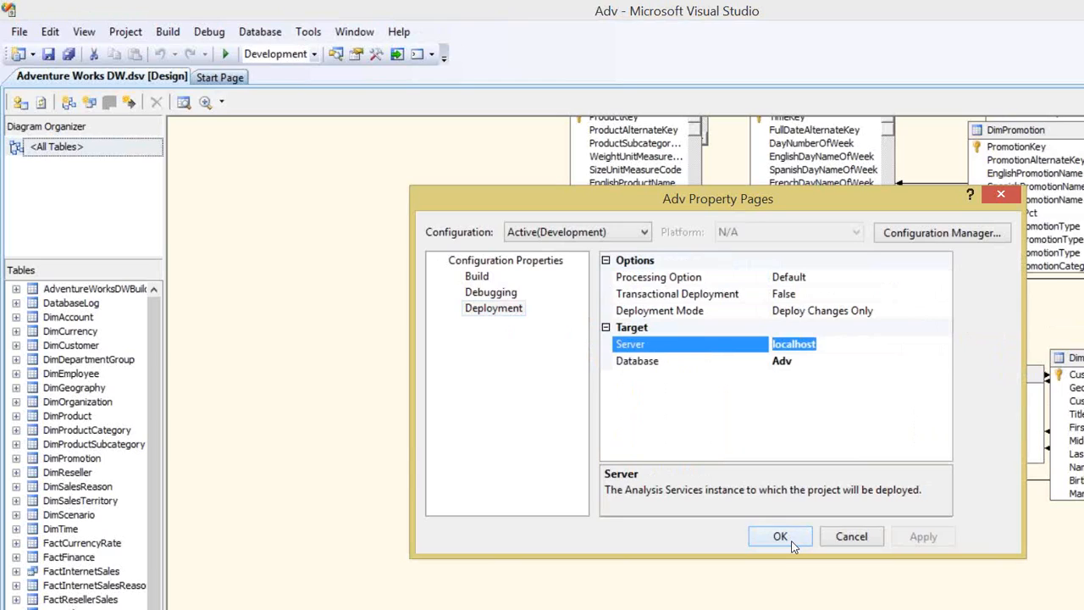
pyautogui.click(1000, 194)
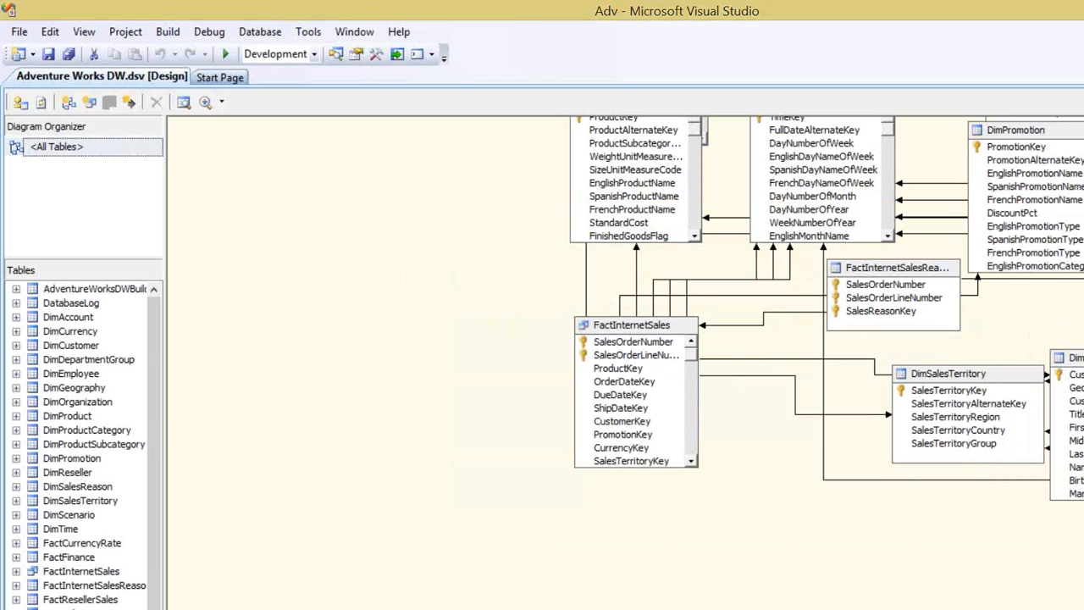
# Step: View the processing options for the Adv database and close the dialog without processing
pyautogui.rightClick(1083, 113)
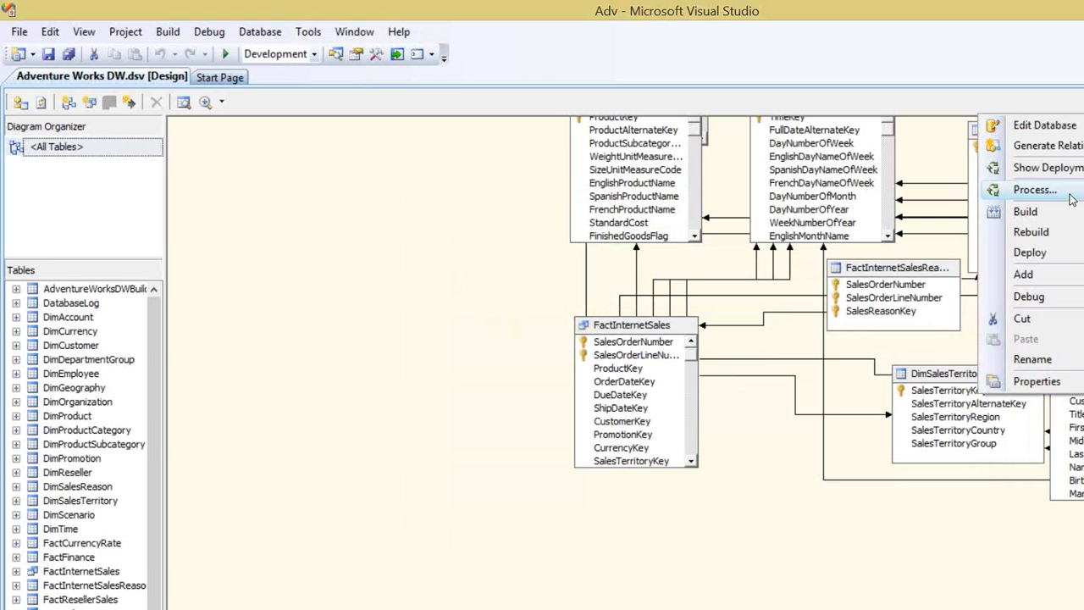
pyautogui.click(1072, 197)
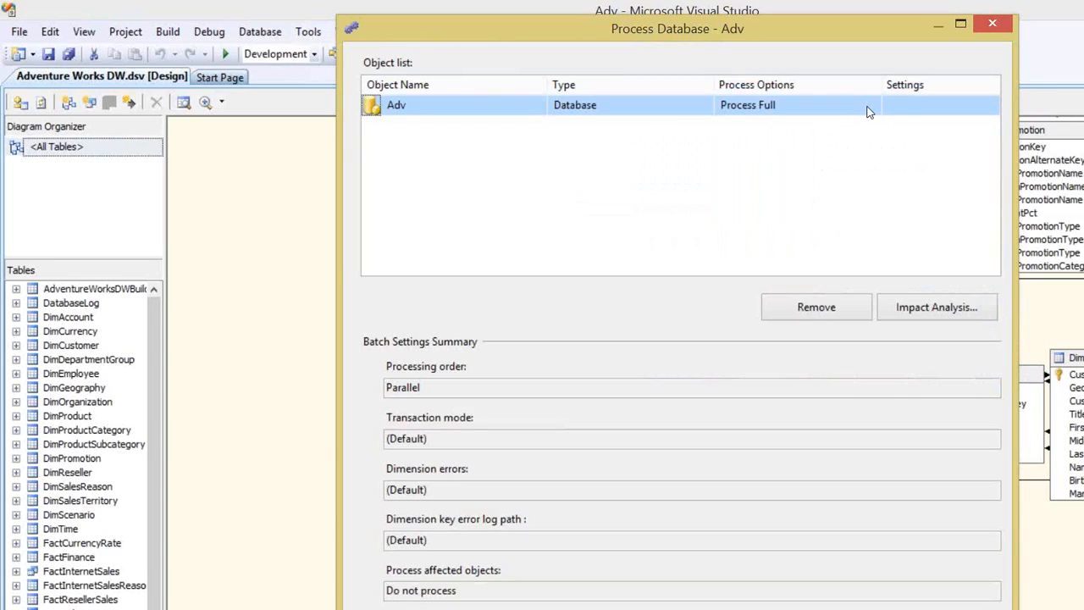
pyautogui.click(993, 26)
# Step: Recheck the deployment target database in the Adv project's properties and look over the project's available commands, including Deploy
pyautogui.rightClick(1082, 117)
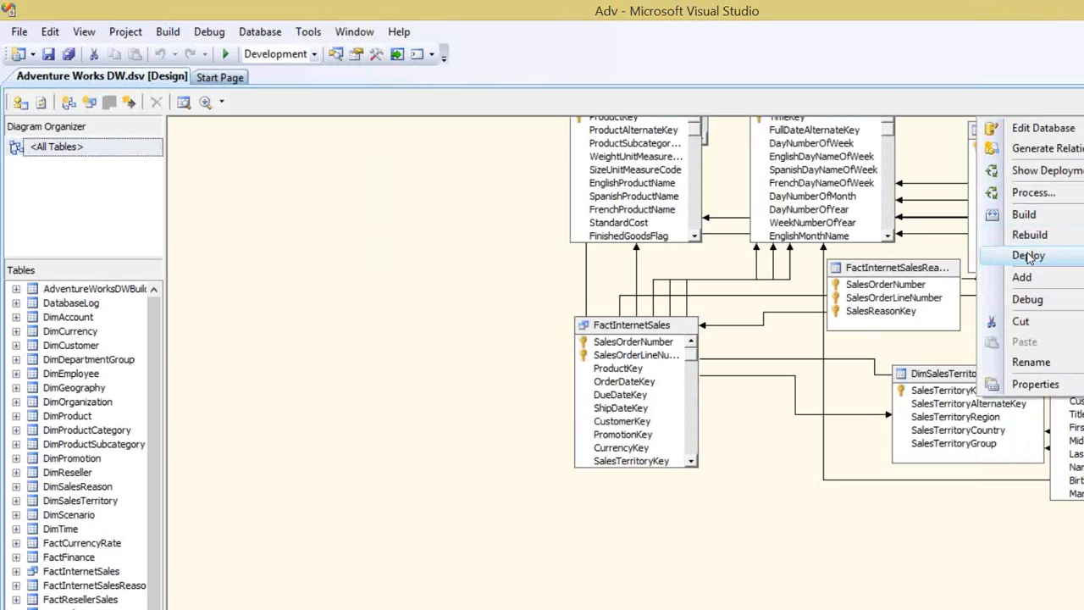
pyautogui.click(1035, 386)
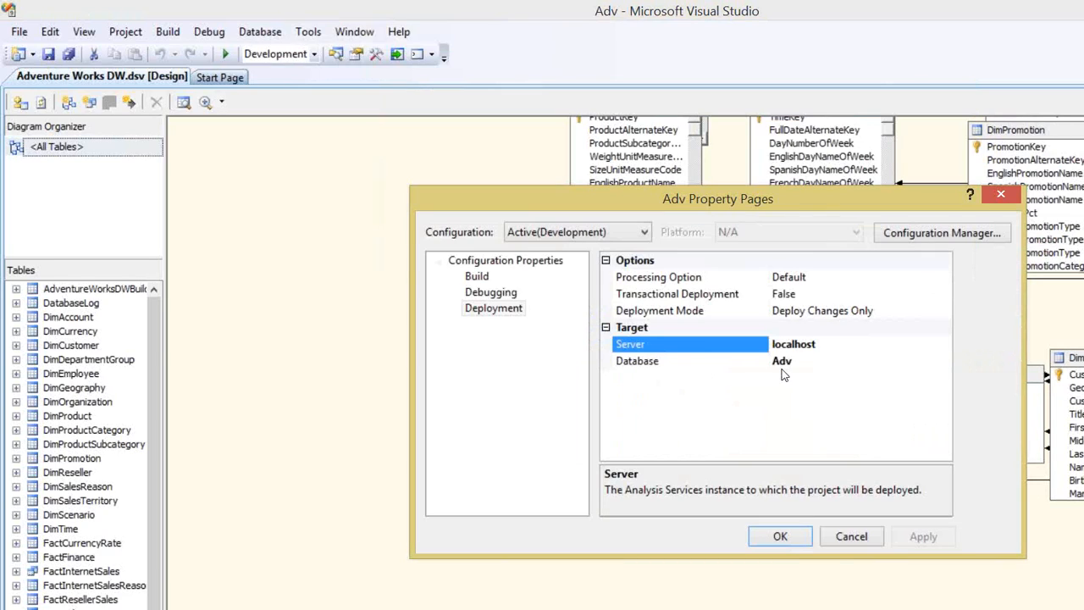
pyautogui.click(852, 536)
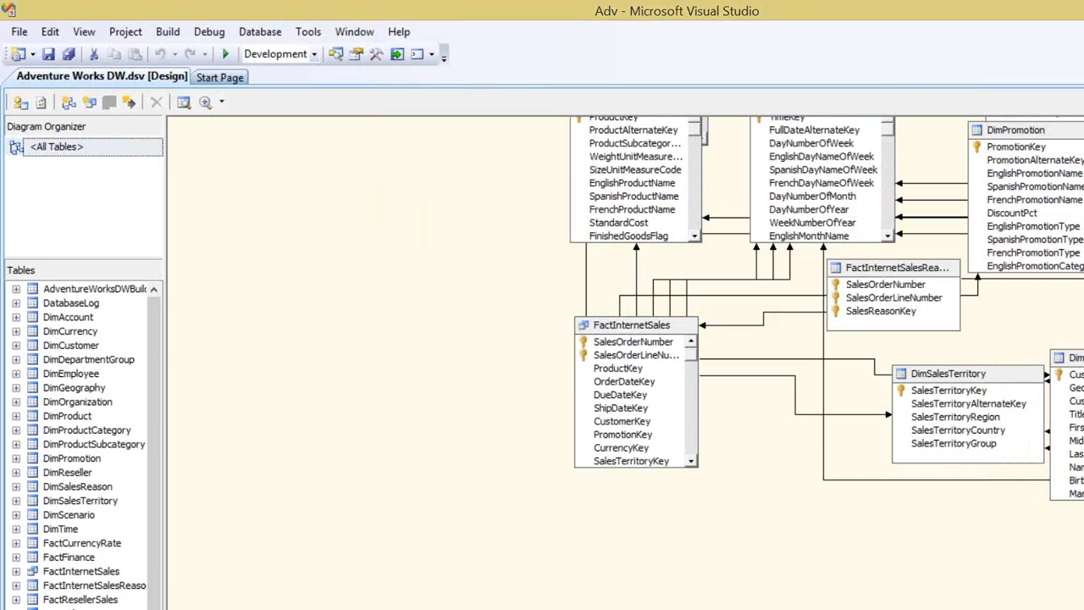
pyautogui.rightClick(1082, 117)
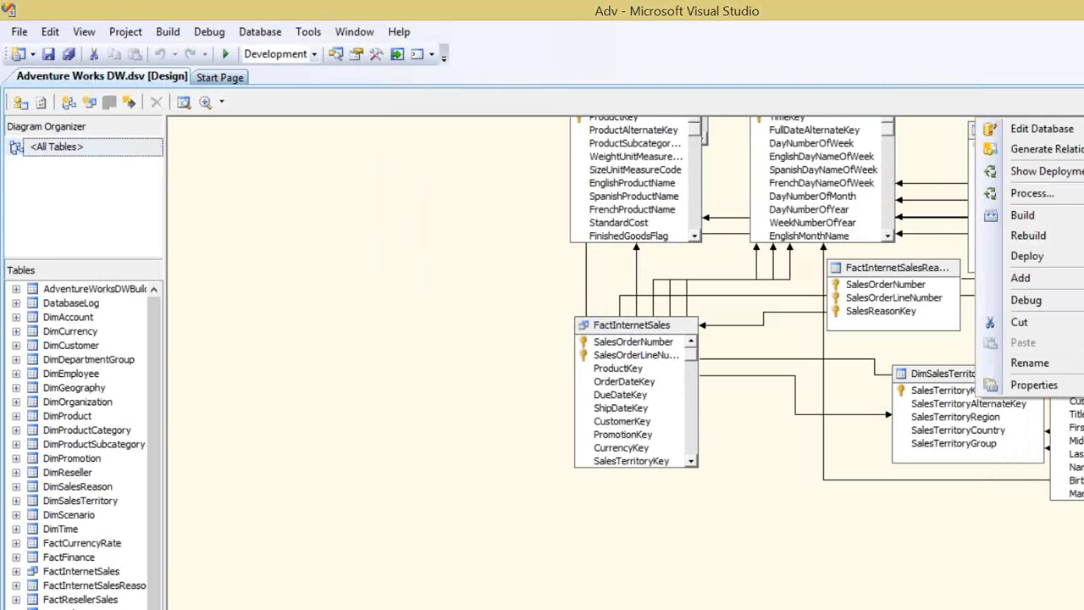
pyautogui.press('Escape')
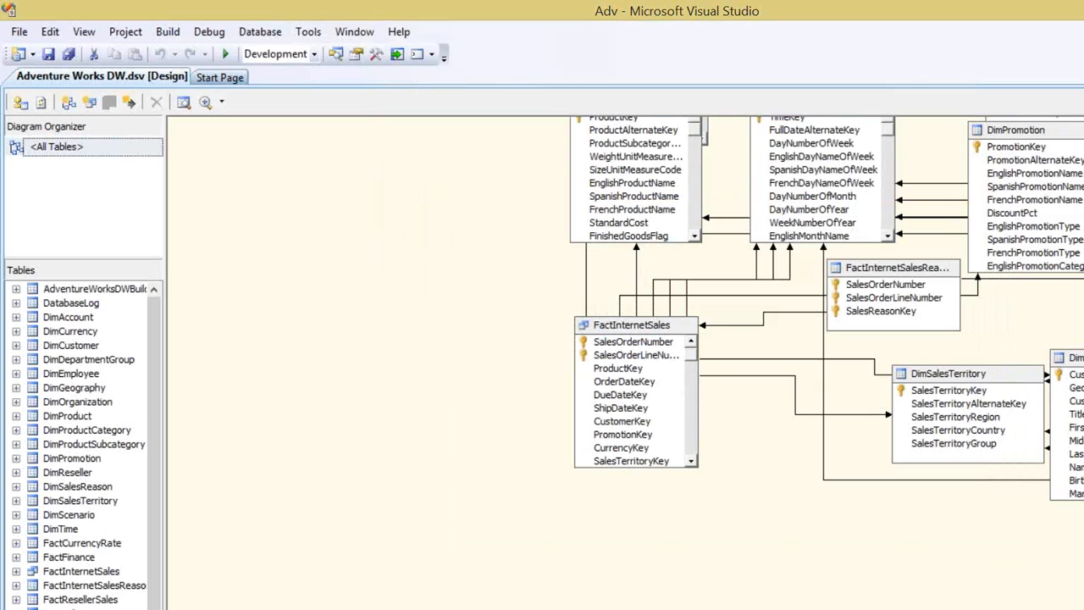
# Step: Launch a new SQL Server Business Intelligence Development Studio session from the Windows Start screen
pyautogui.hotkey('alt', 'Tab')
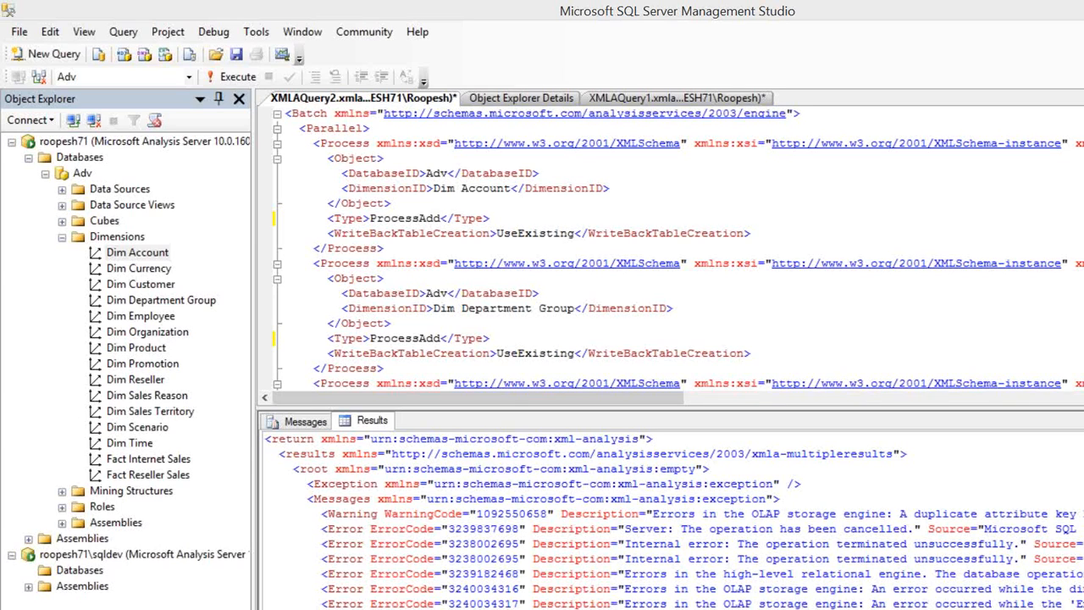
pyautogui.press('super')
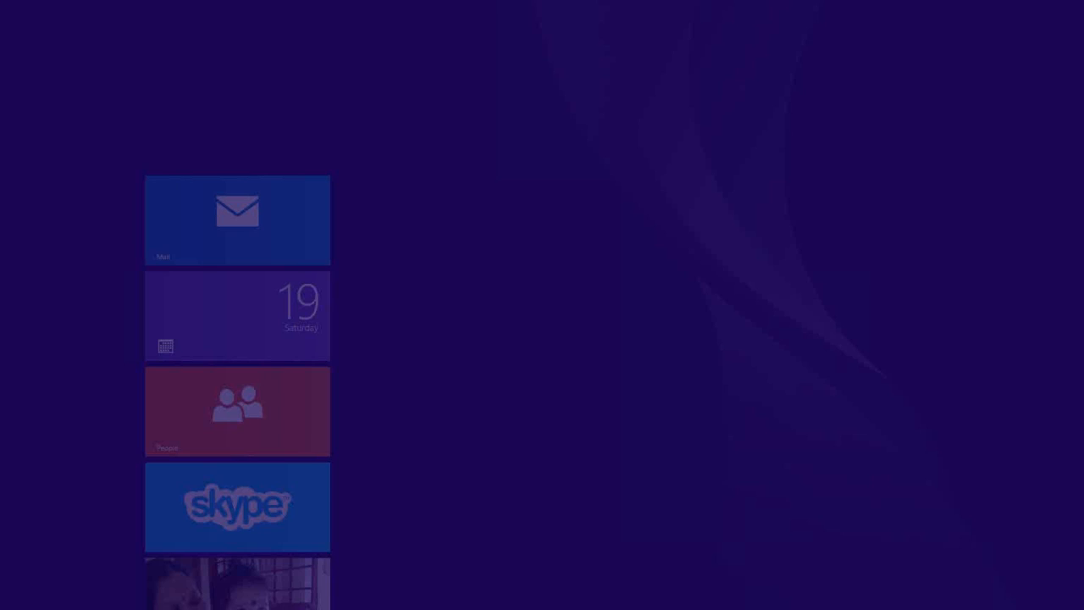
pyautogui.scroll(-5, 543, 339)
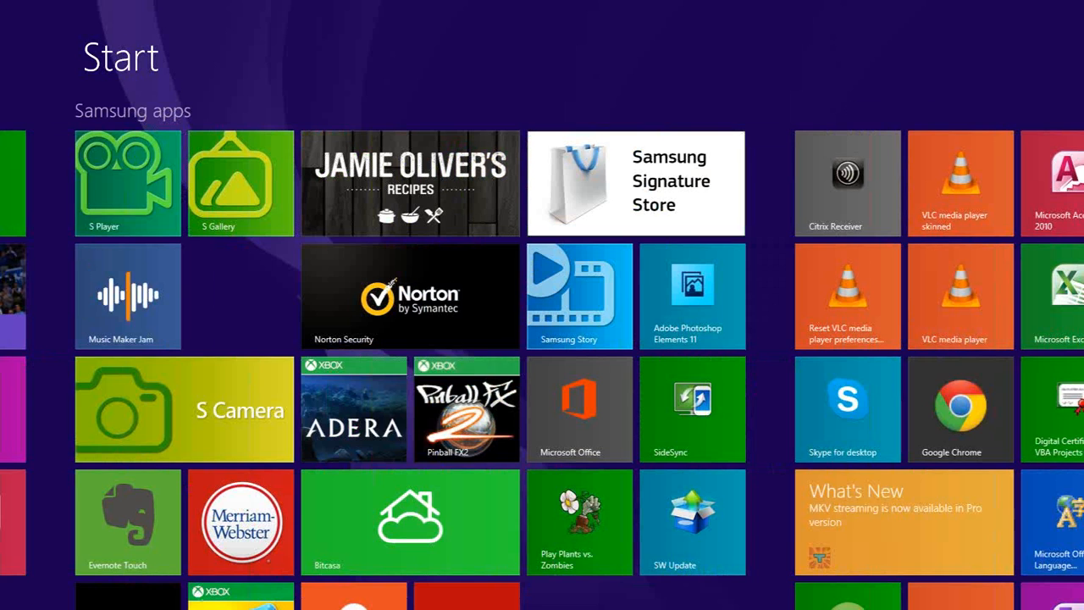
pyautogui.scroll(-5, 542, 339)
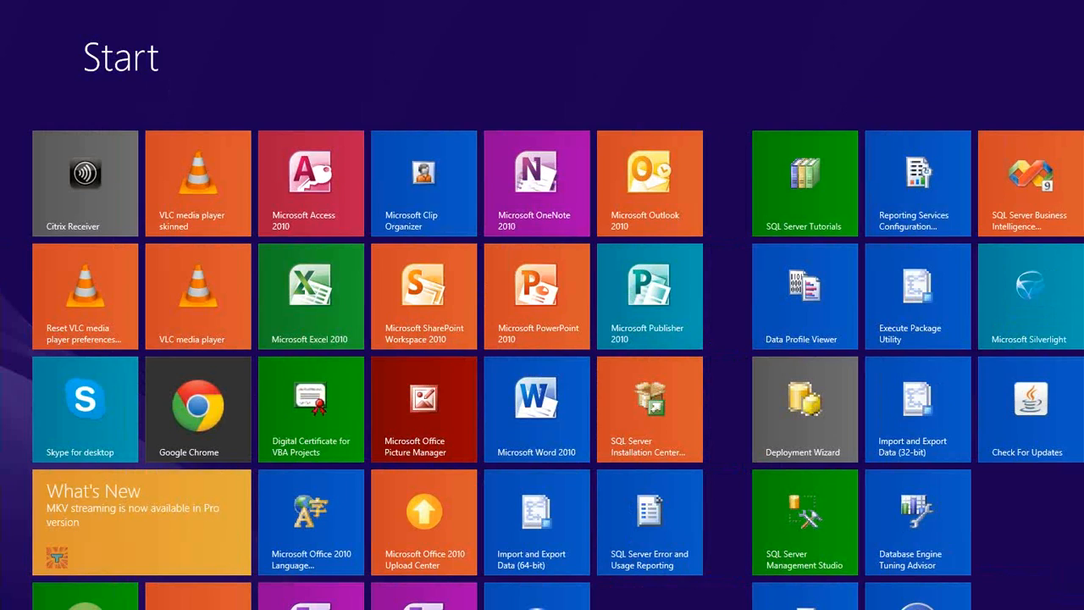
pyautogui.click(1029, 183)
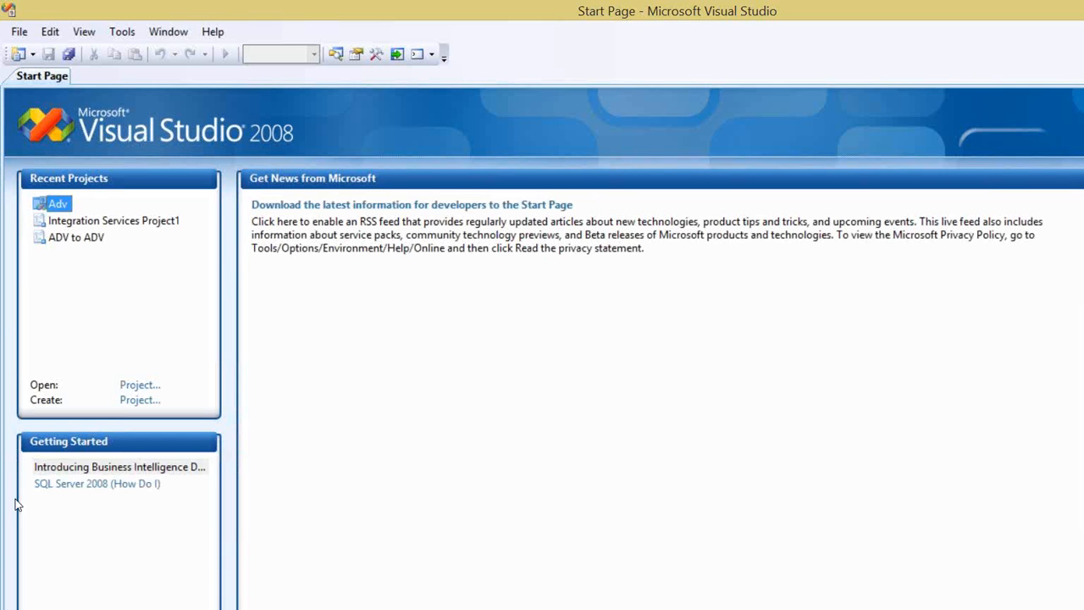
# Step: Open the existing Analysis Services database Adv directly from server "." and bring up its properties
pyautogui.click(17, 34)
pyautogui.moveTo(85, 74)
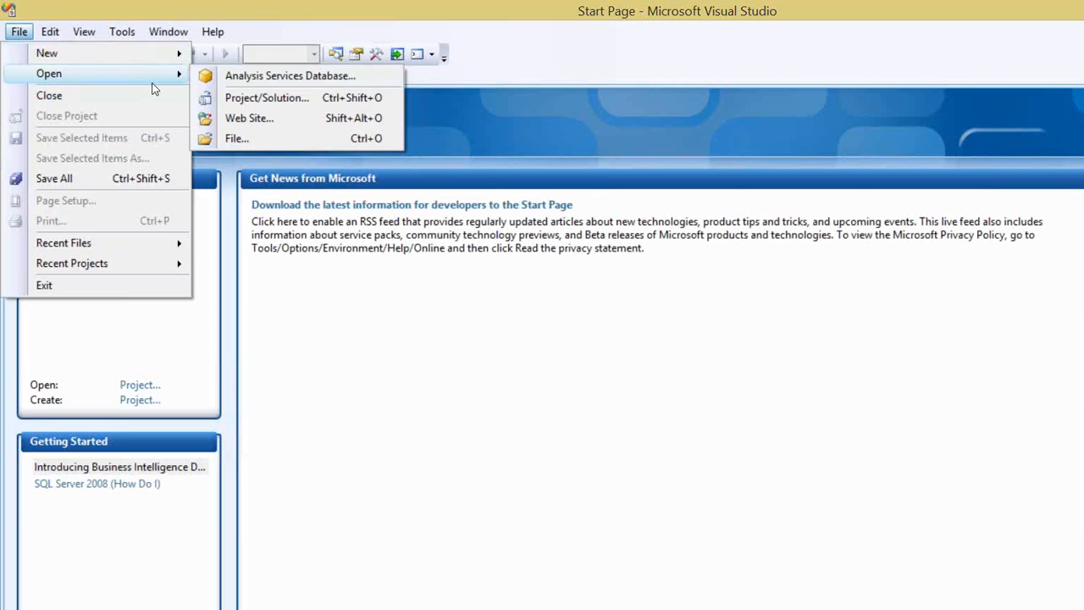
pyautogui.click(230, 76)
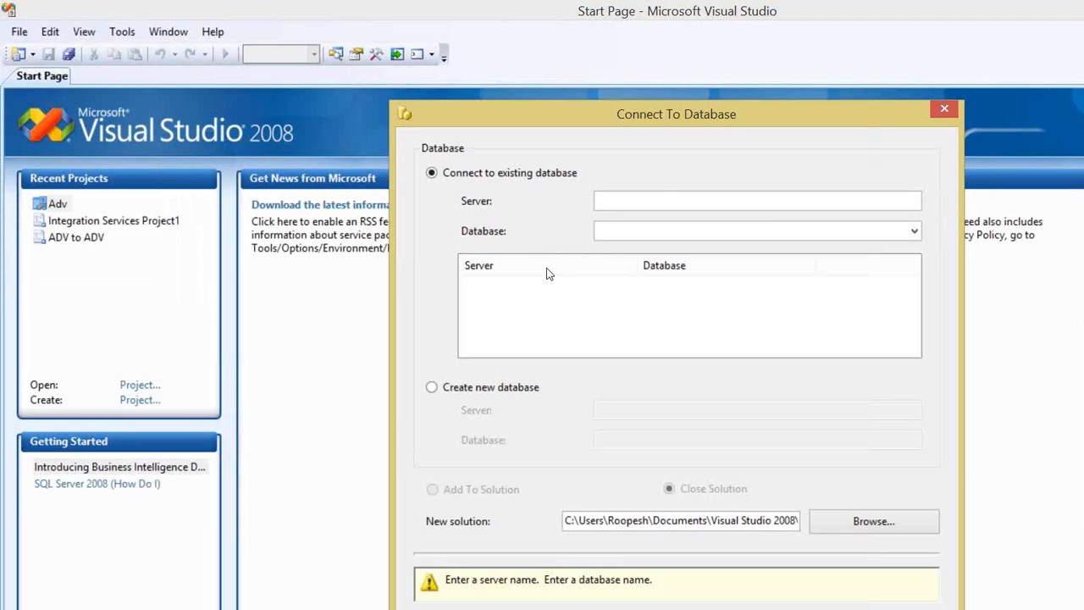
pyautogui.click(658, 200)
pyautogui.write('.')
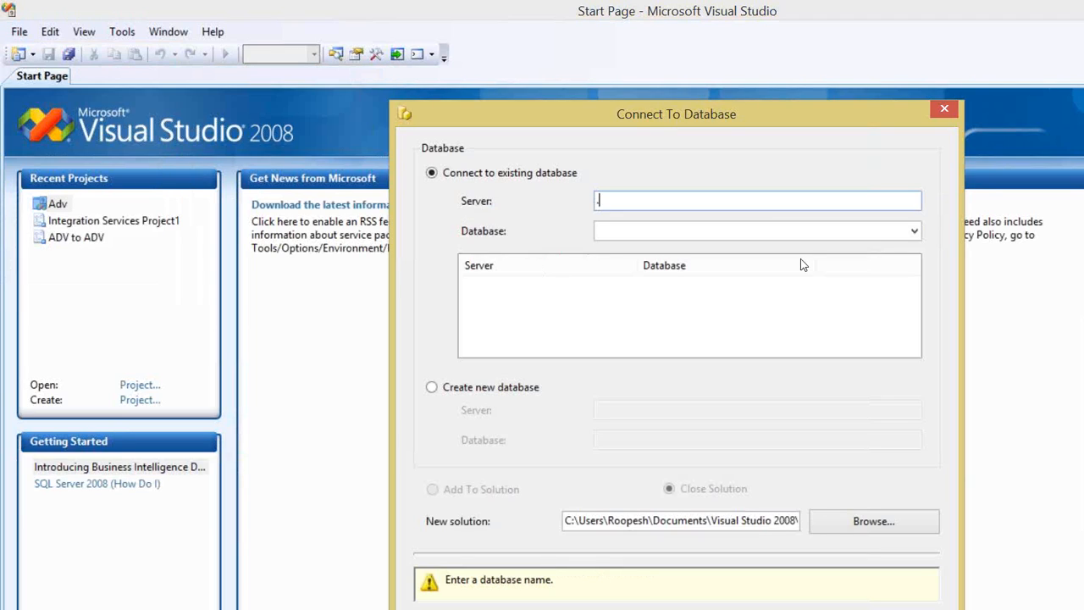
pyautogui.click(914, 231)
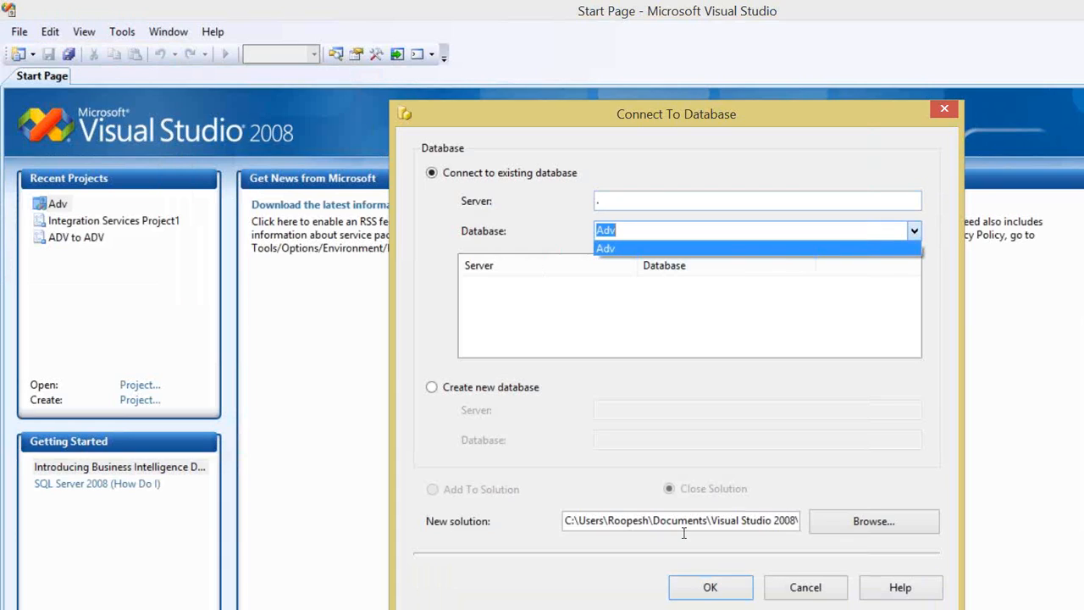
pyautogui.click(699, 596)
pyautogui.click(699, 595)
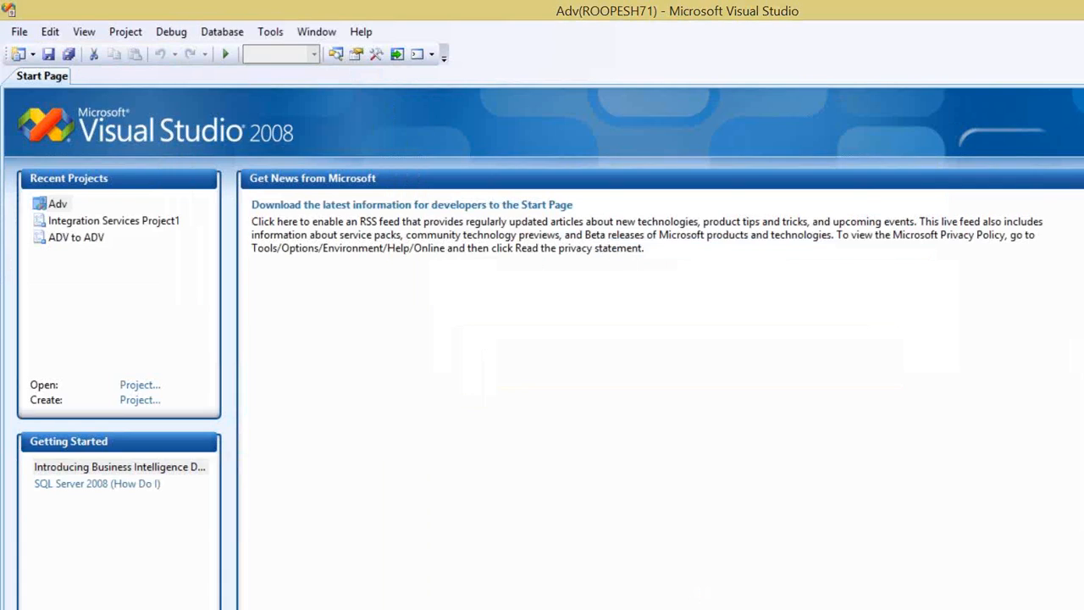
pyautogui.rightClick(1082, 122)
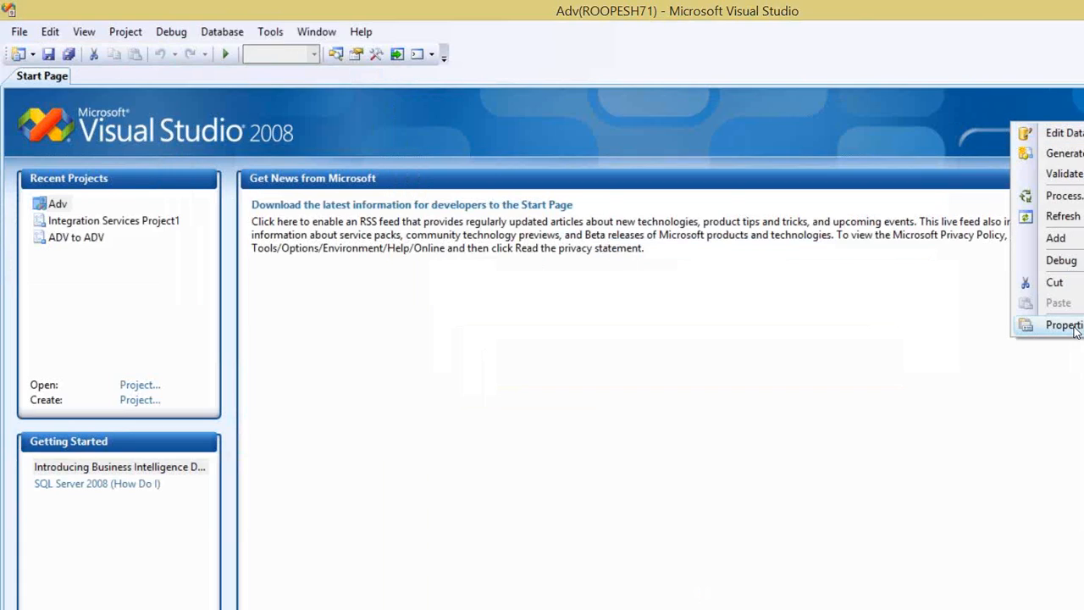
pyautogui.click(1064, 325)
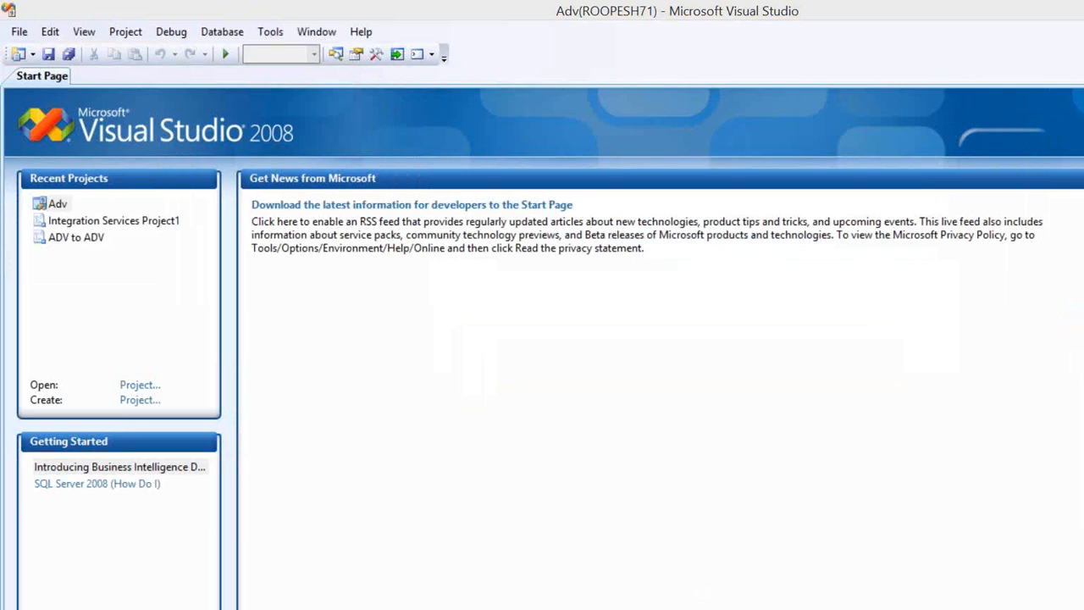
# Step: Switch to SQL Server Management Studio and clear the whole script in the XMLAQuery2 editor
pyautogui.hotkey('alt', 'Tab')
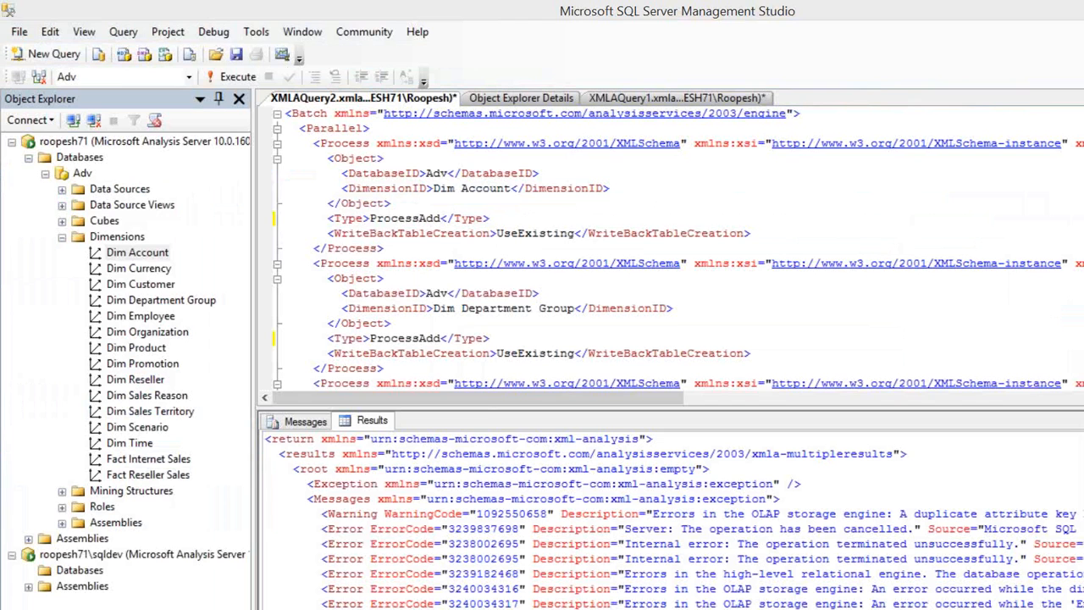
pyautogui.click(677, 241)
pyautogui.hotkey('ctrl', 'a')
pyautogui.press('Delete')
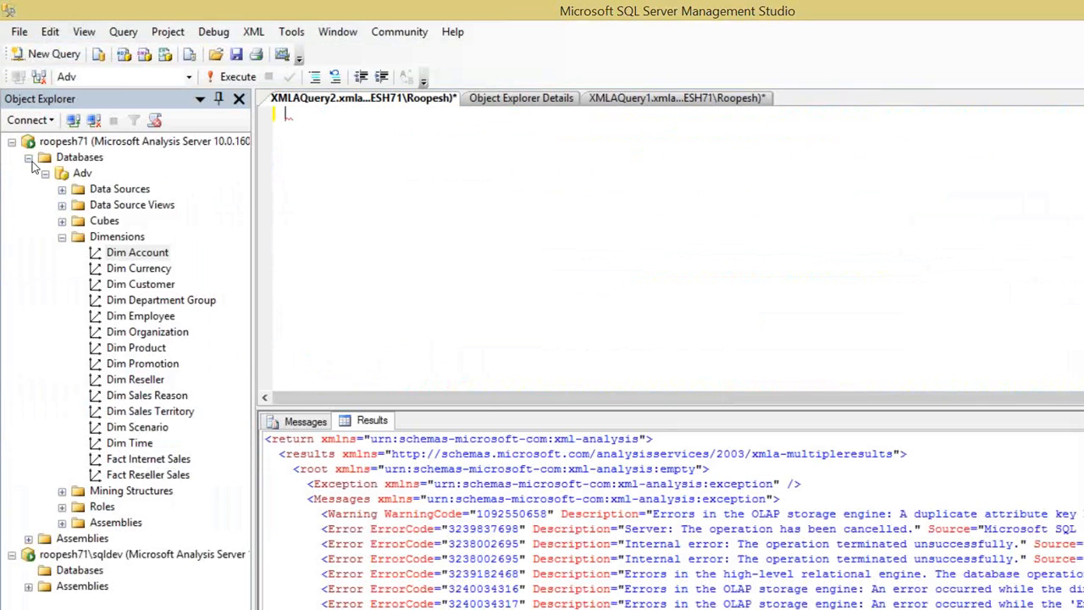
# Step: Collapse the Adv database node and refresh the sqldev instance's Databases folder to compare the databases on both servers
pyautogui.click(44, 174)
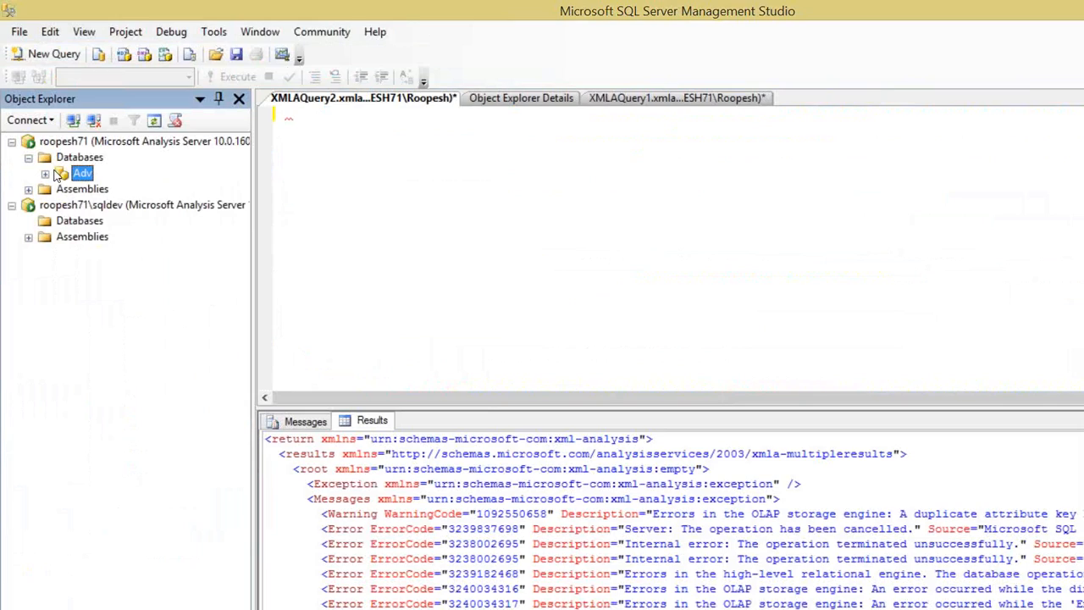
pyautogui.click(66, 144)
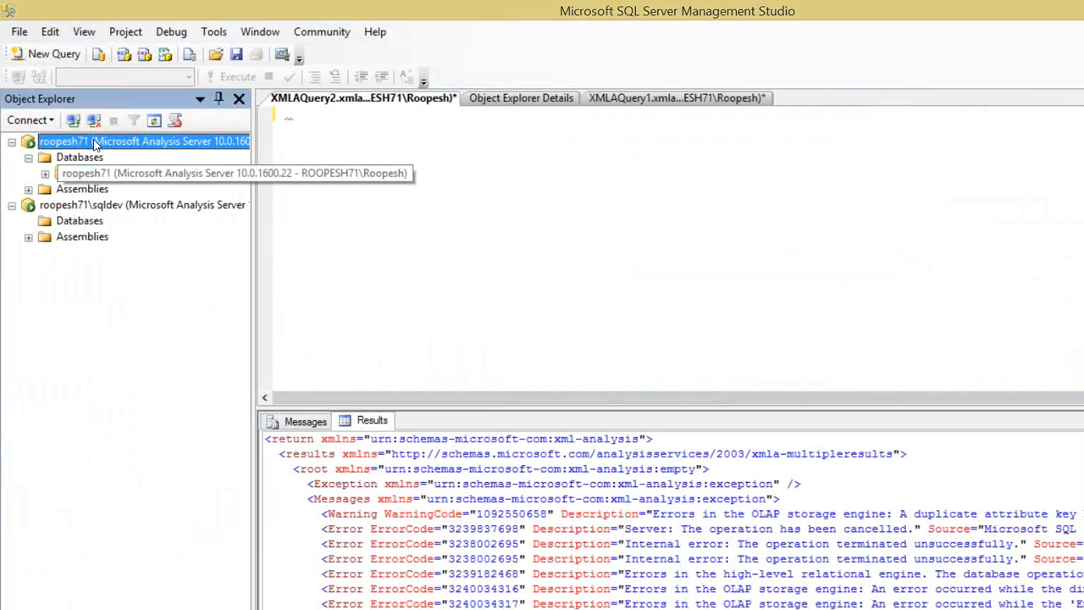
pyautogui.click(100, 207)
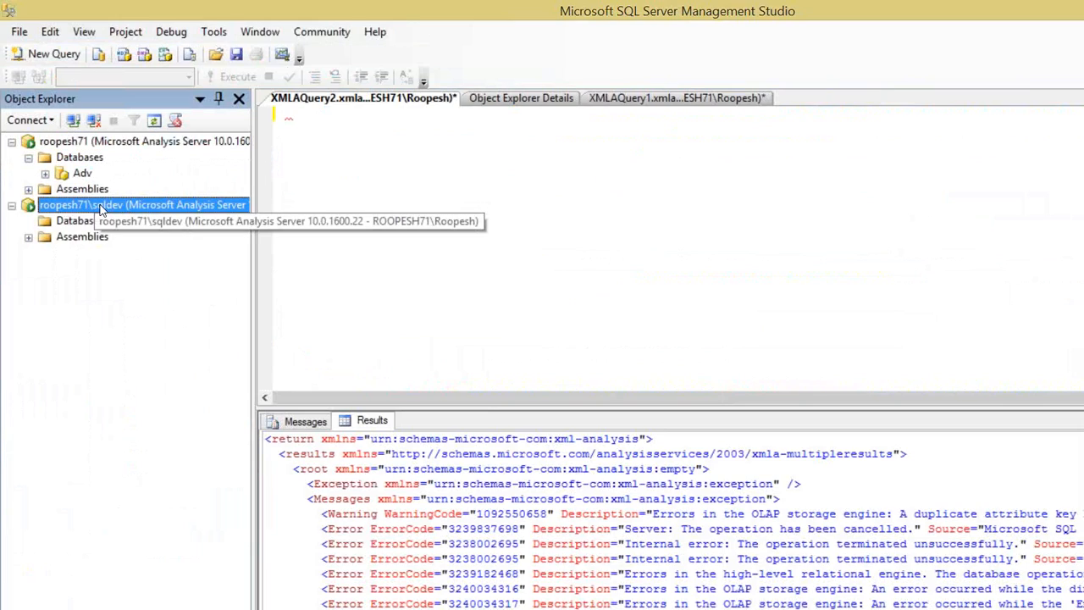
pyautogui.click(80, 221)
pyautogui.click(154, 120)
pyautogui.click(29, 222)
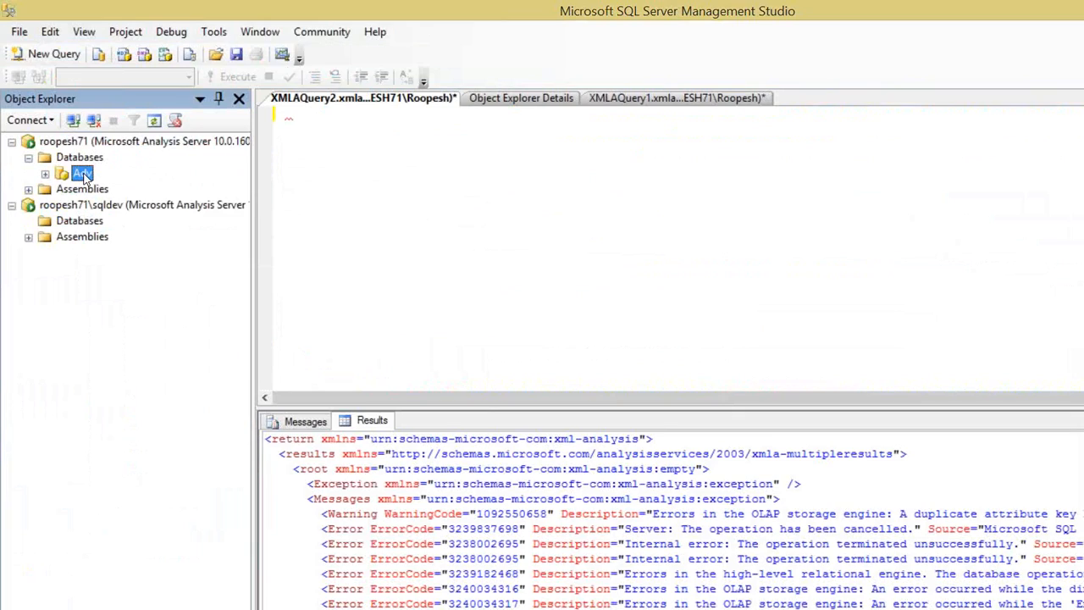
pyautogui.click(81, 222)
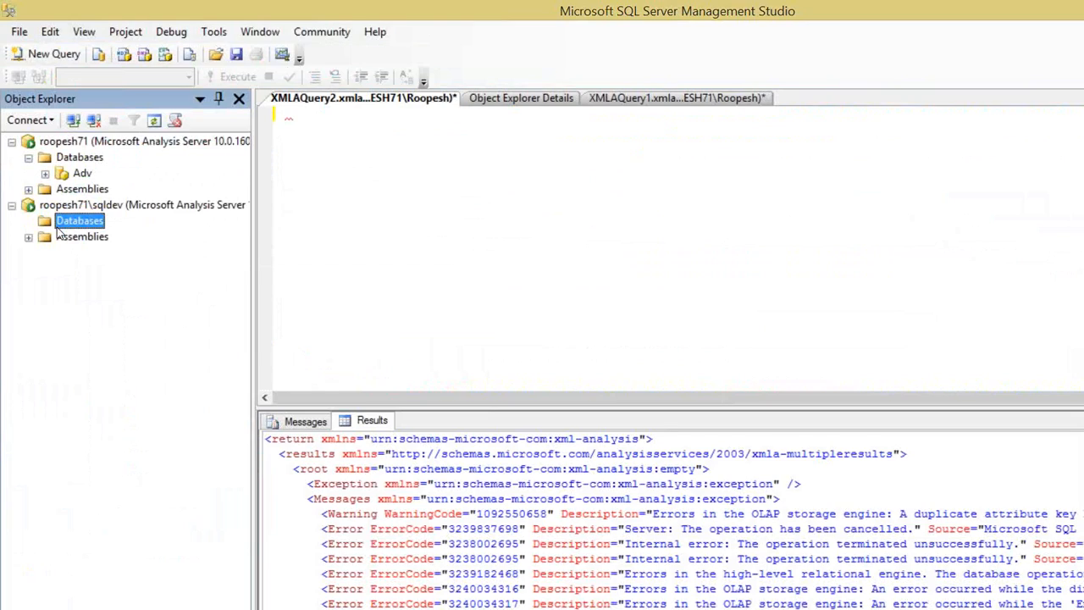
pyautogui.click(82, 173)
pyautogui.click(84, 222)
pyautogui.rightClick(83, 175)
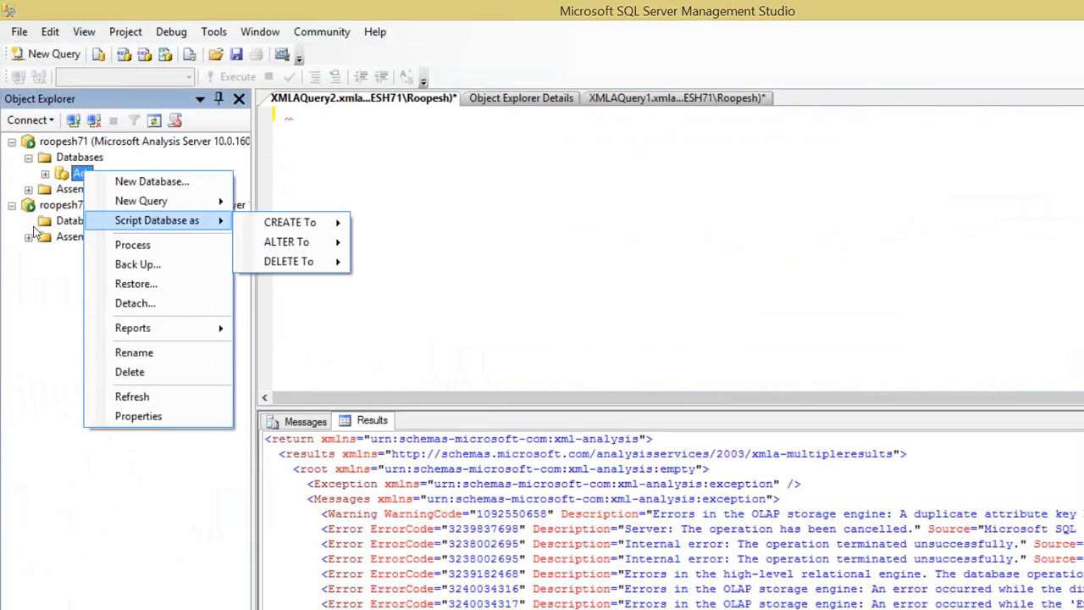
pyautogui.click(60, 227)
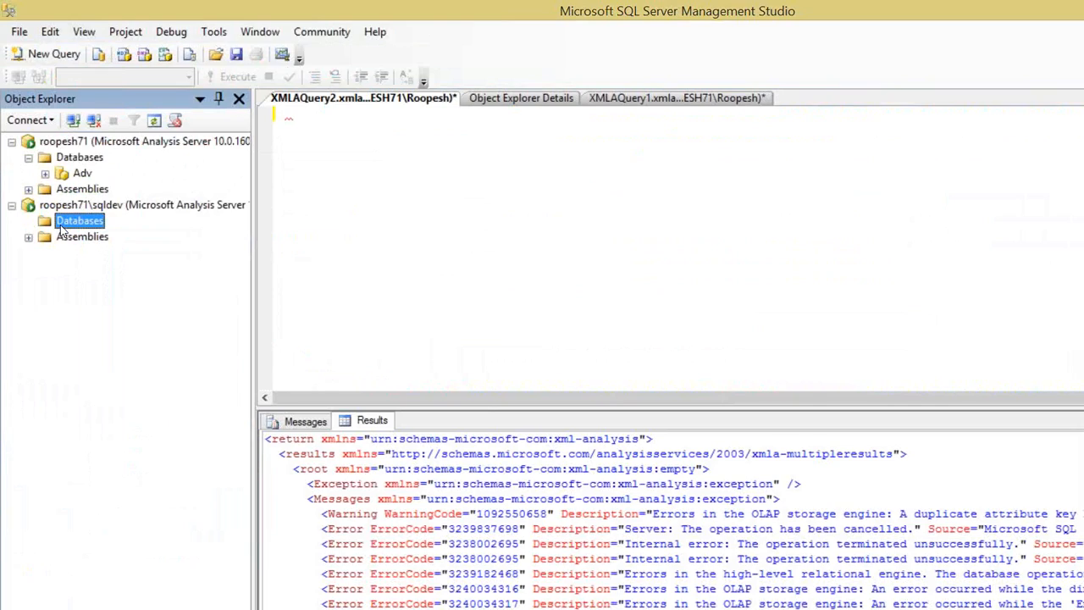
pyautogui.rightClick(71, 225)
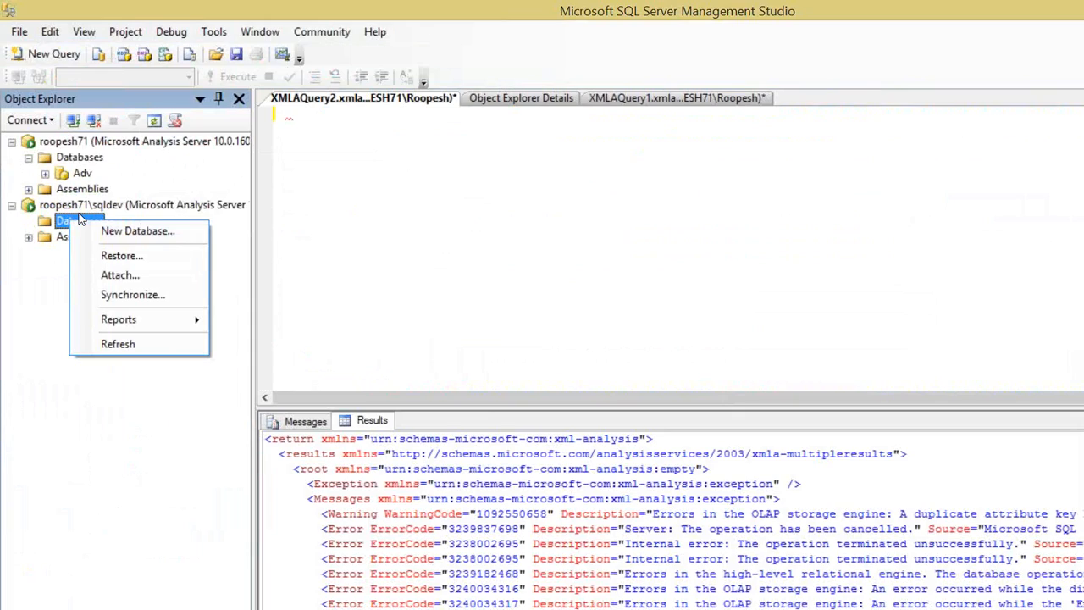
# Step: Script the Adv database on the default server as CREATE to a new query editor window
pyautogui.click(82, 173)
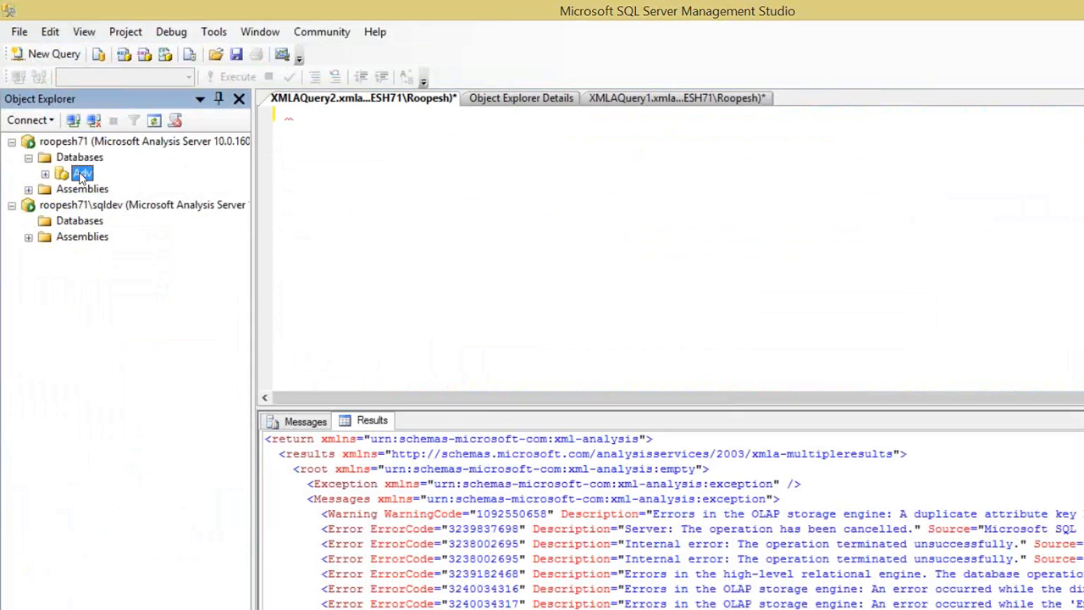
pyautogui.rightClick(82, 175)
pyautogui.moveTo(161, 226)
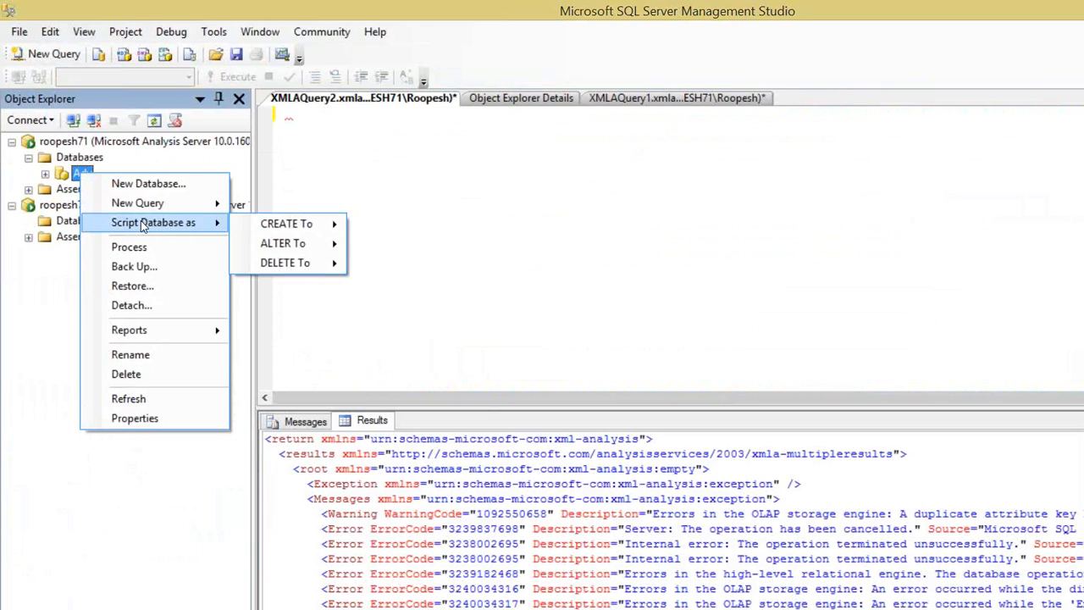
pyautogui.moveTo(272, 232)
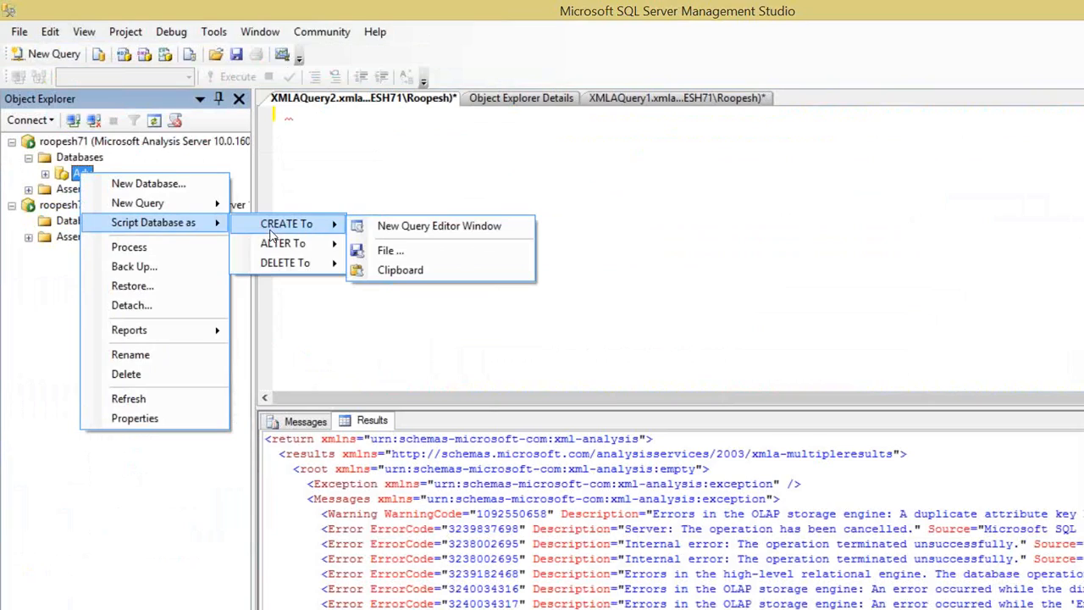
pyautogui.click(411, 228)
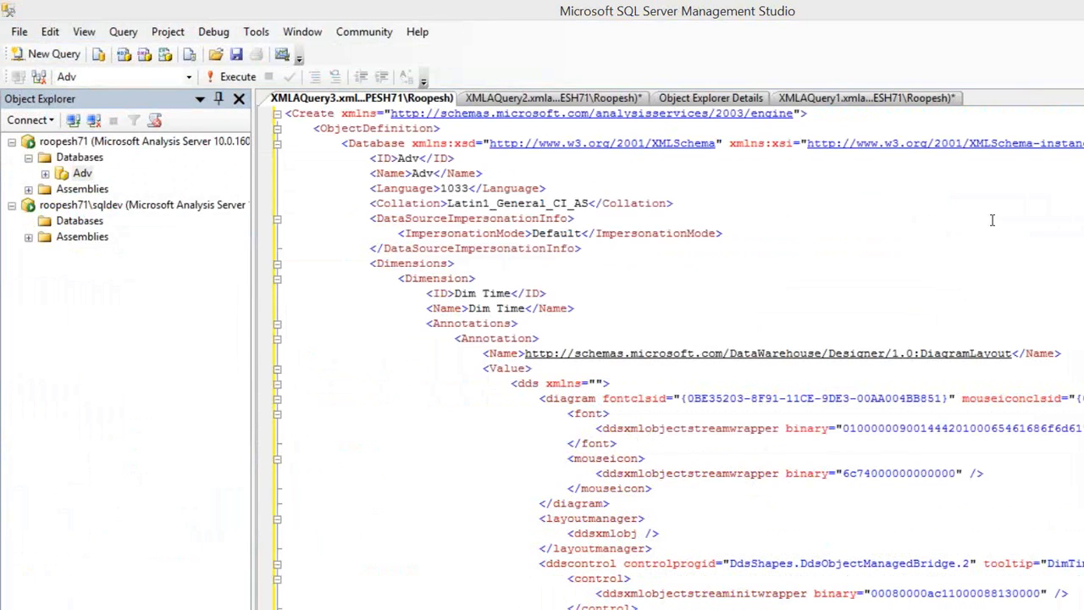
# Step: Copy the entire CREATE script into a new XMLA query opened on the sqldev instance
pyautogui.click(906, 204)
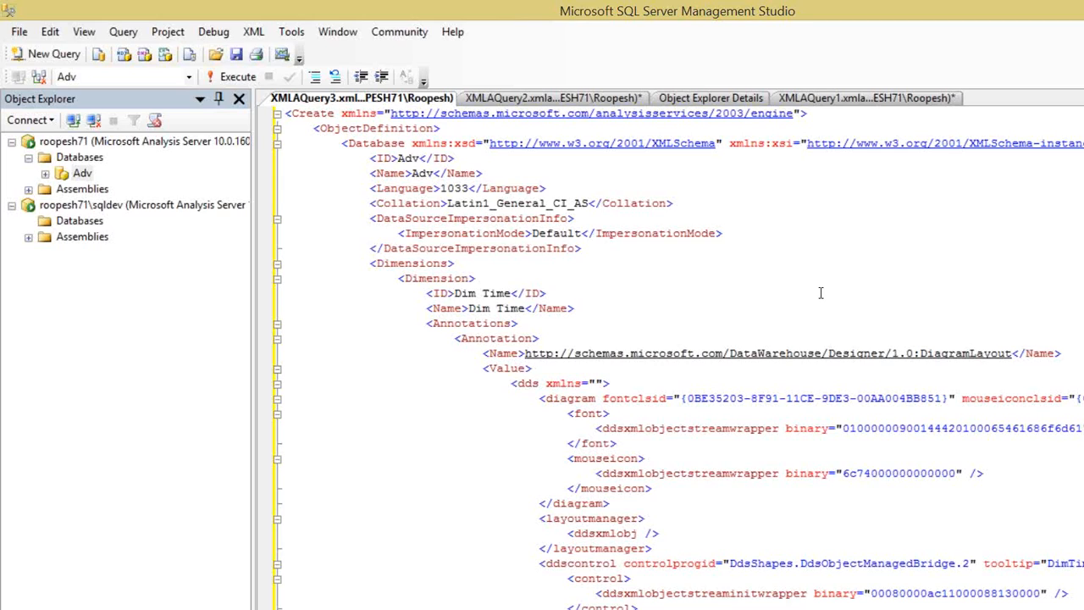
pyautogui.hotkey('ctrl', 'a')
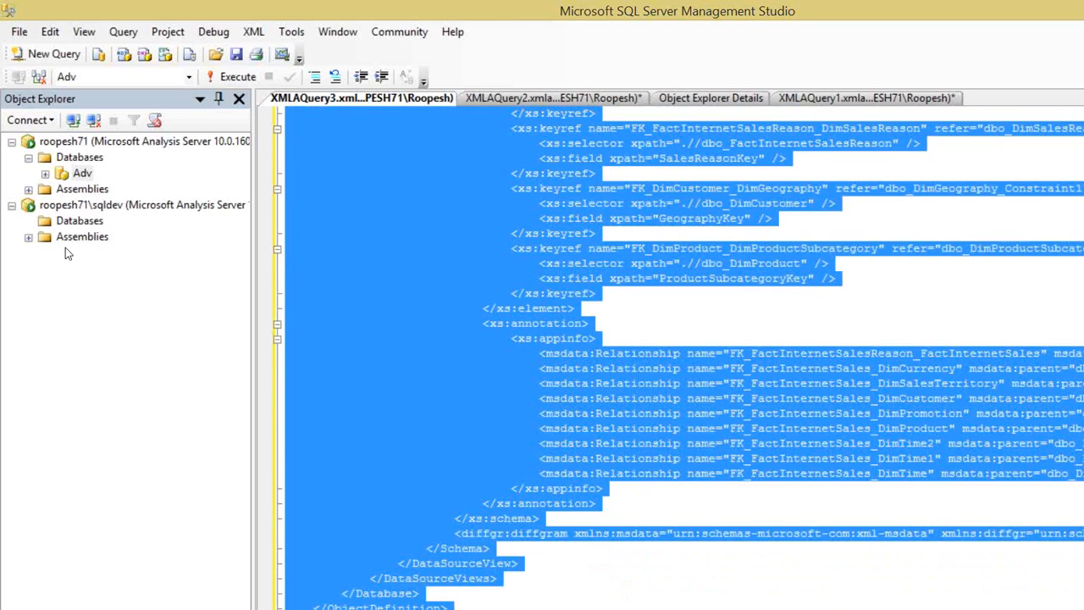
pyautogui.rightClick(78, 222)
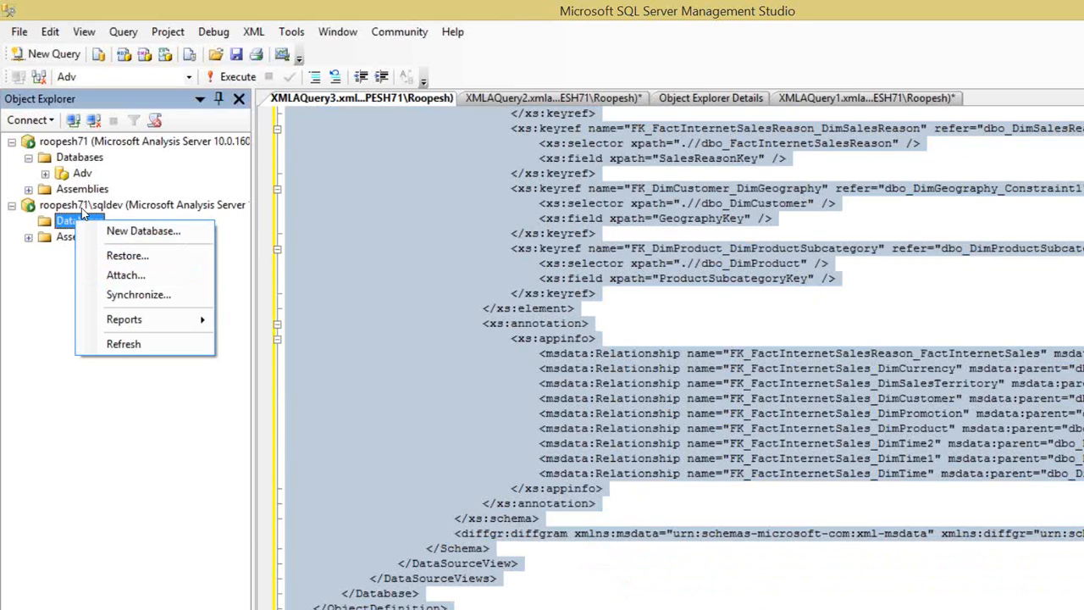
pyautogui.rightClick(81, 207)
pyautogui.moveTo(144, 283)
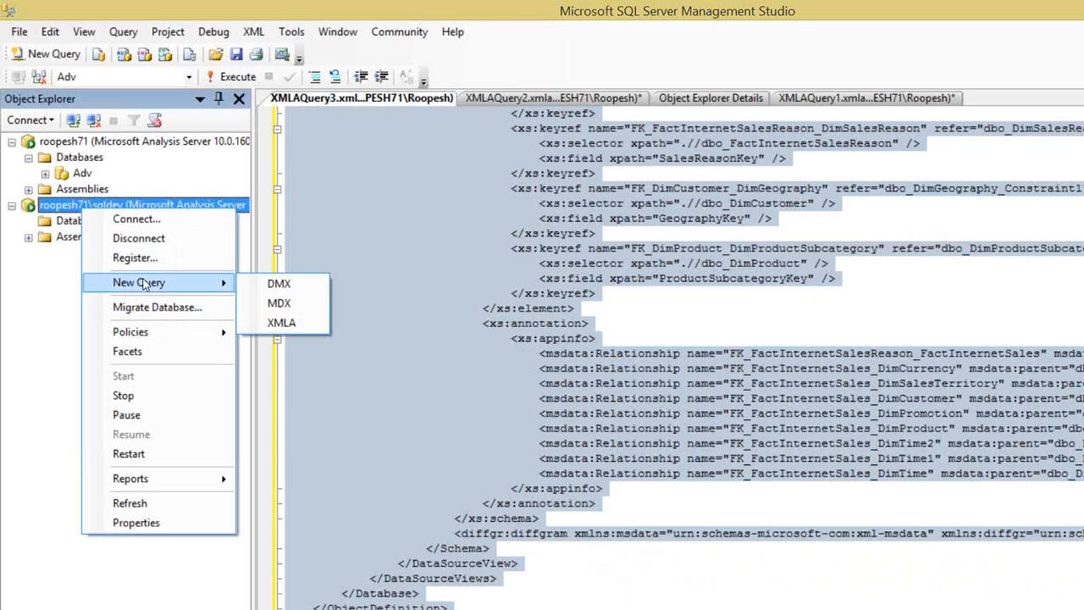
pyautogui.click(280, 325)
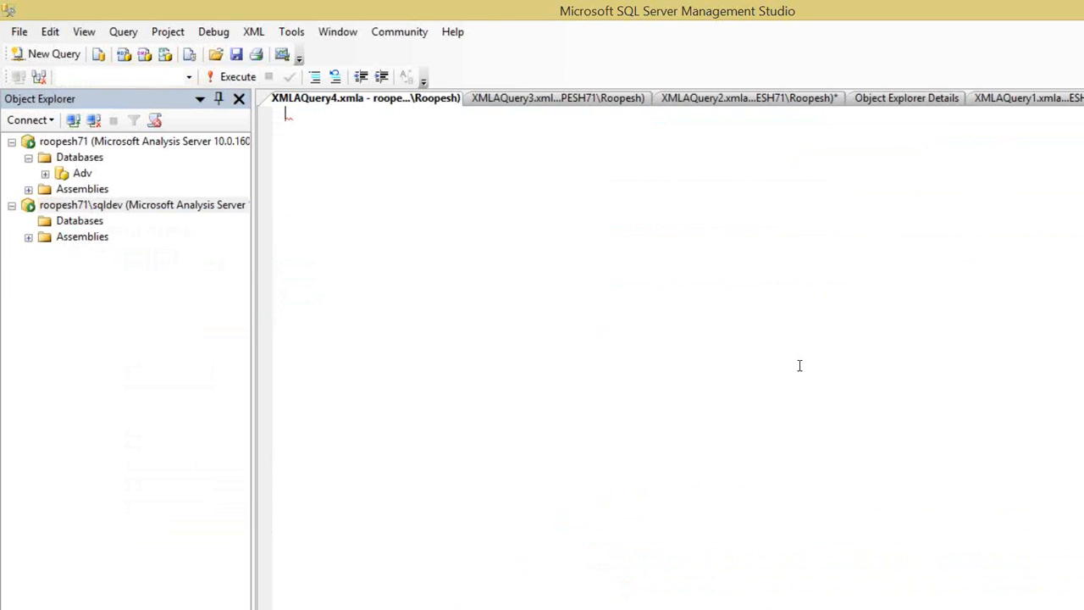
pyautogui.hotkey('ctrl', 'v')
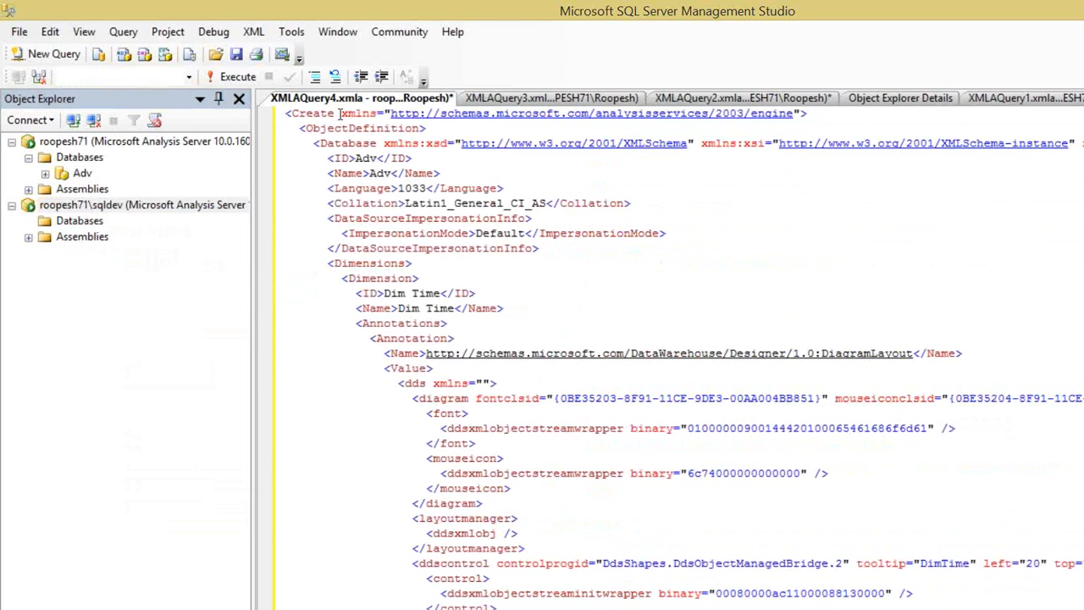
# Step: Change the database ID and Name in the XMLAQuery4 script to Adv_Copied
pyautogui.click(378, 159)
pyautogui.write('Copied')
pyautogui.press('Down')
pyautogui.press('Left')
pyautogui.press('Left')
pyautogui.write('_Copied')
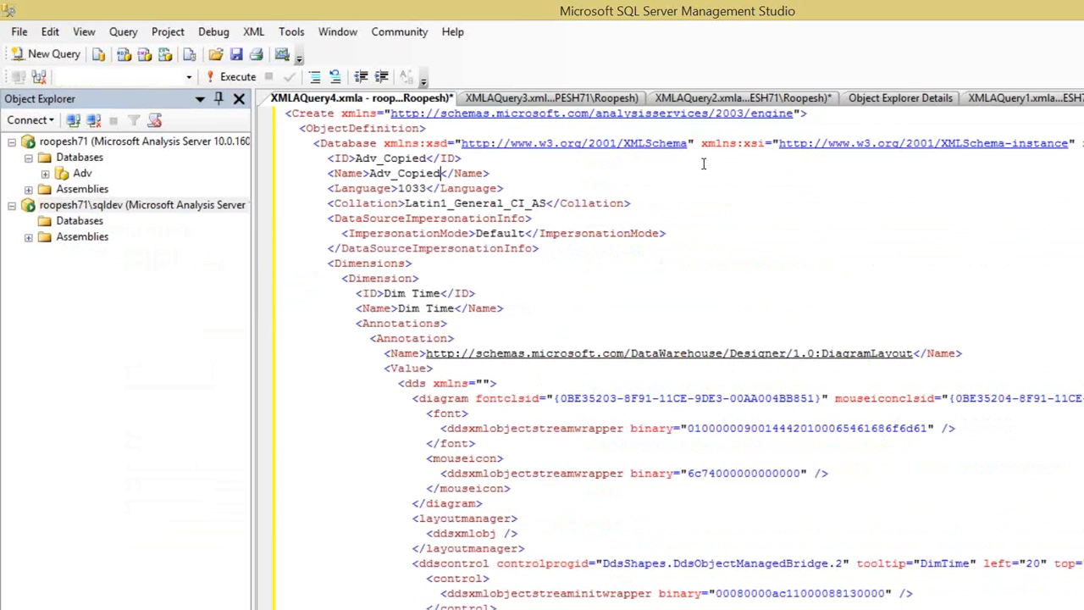
pyautogui.click(725, 214)
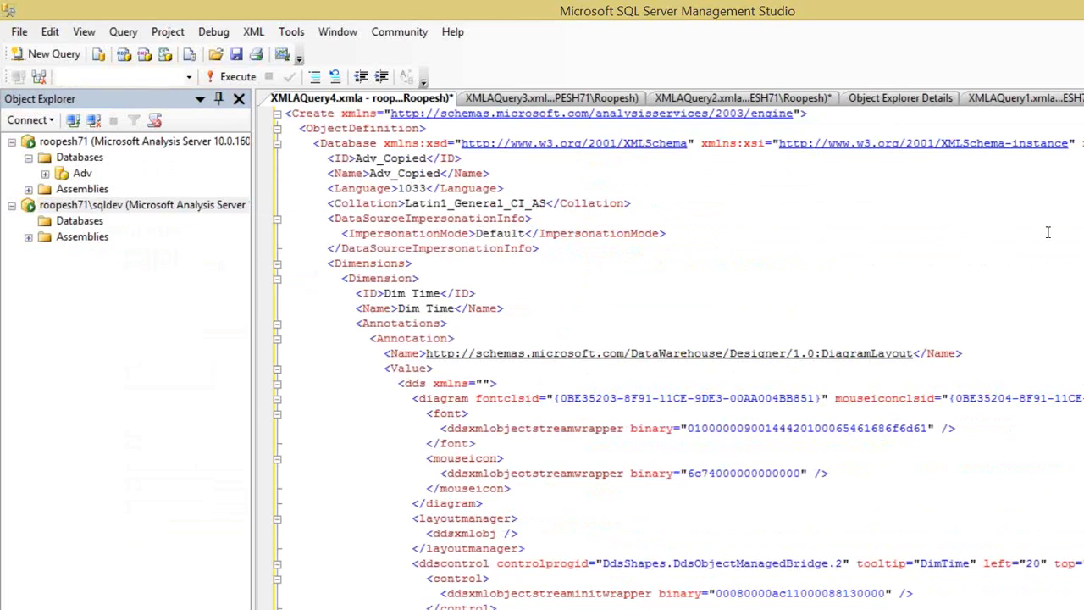
# Step: Execute the XMLAQuery4 script on sqldev, then refresh and expand that instance's Databases folder
pyautogui.press('F5')
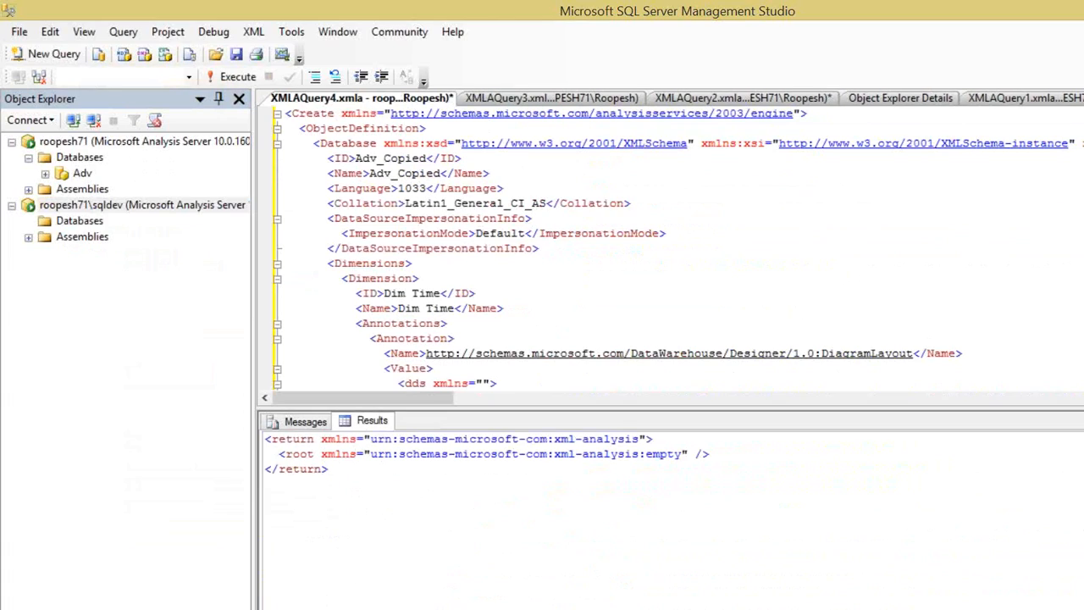
pyautogui.click(93, 223)
pyautogui.click(153, 121)
pyautogui.click(28, 221)
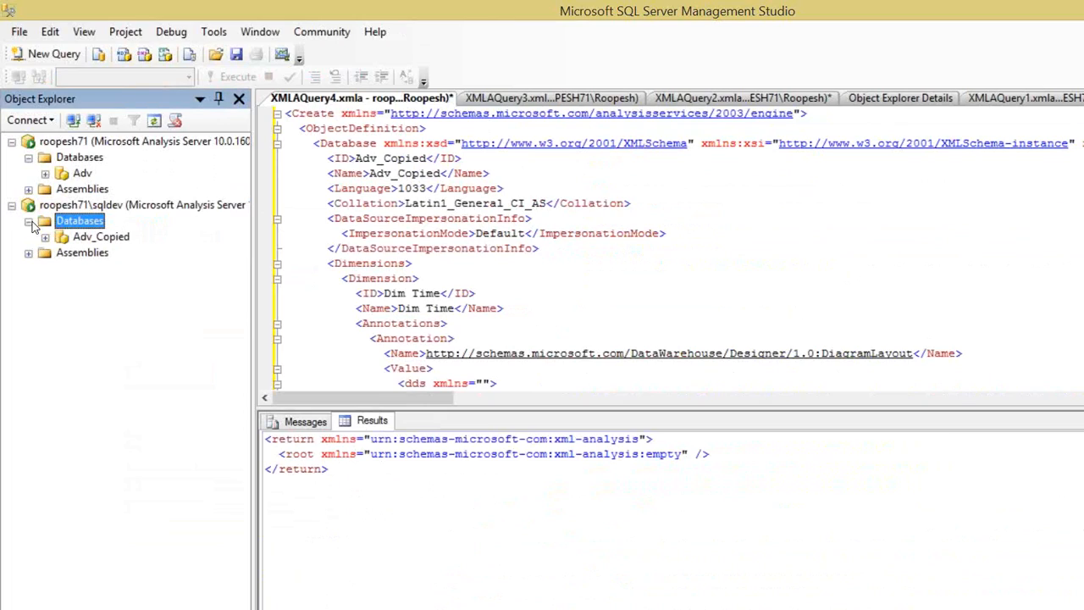
# Step: Switch to the XMLAQuery3 script and change its database ID and Name to Adv_Copied
pyautogui.click(542, 219)
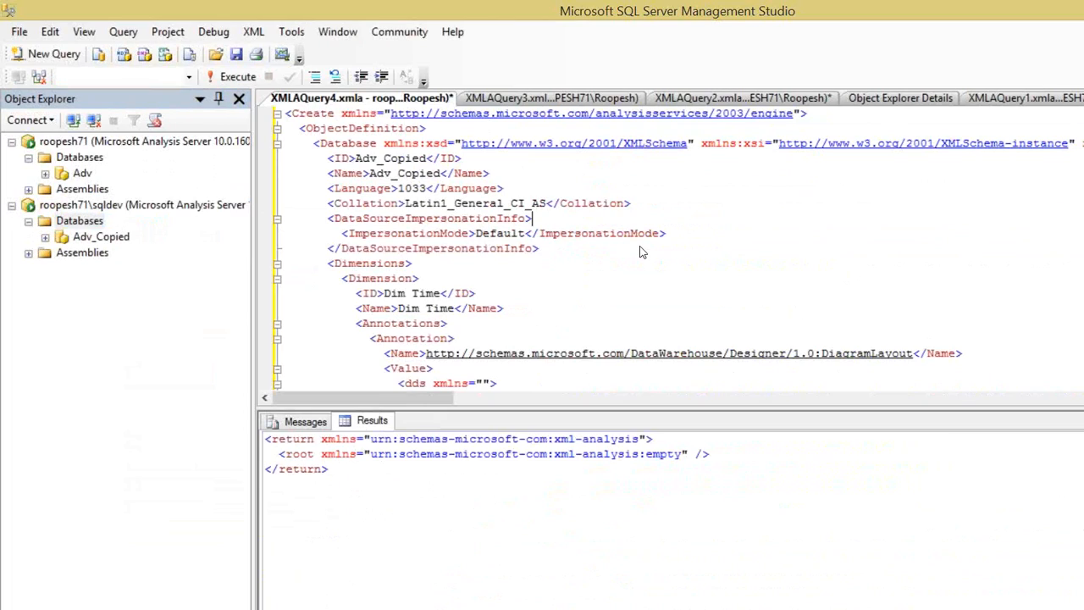
pyautogui.hotkey('ctrl', 'Tab')
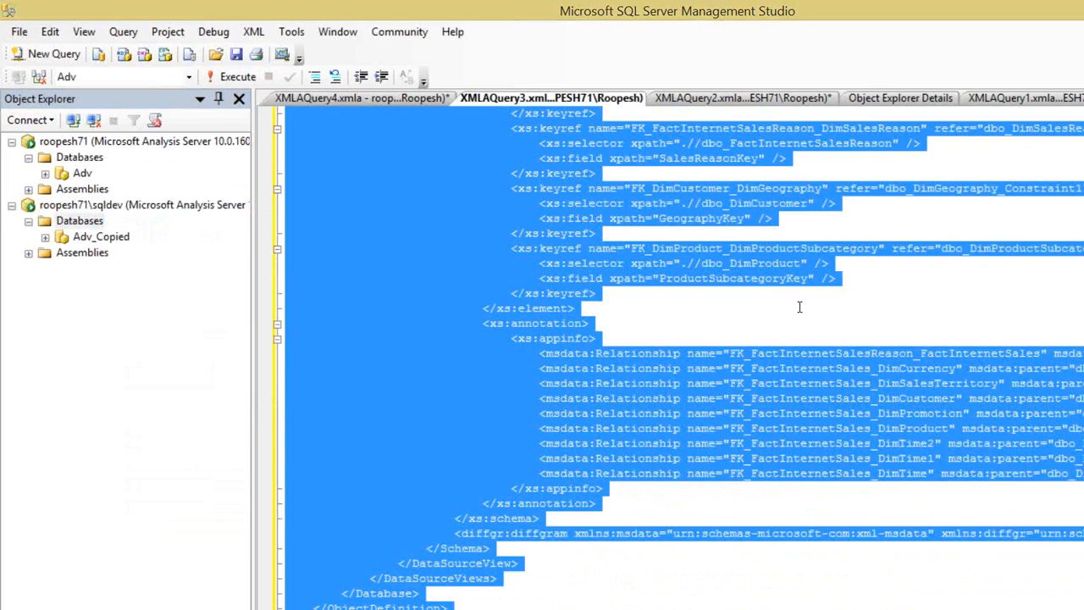
pyautogui.click(799, 306)
pyautogui.hotkey('ctrl', 'Home')
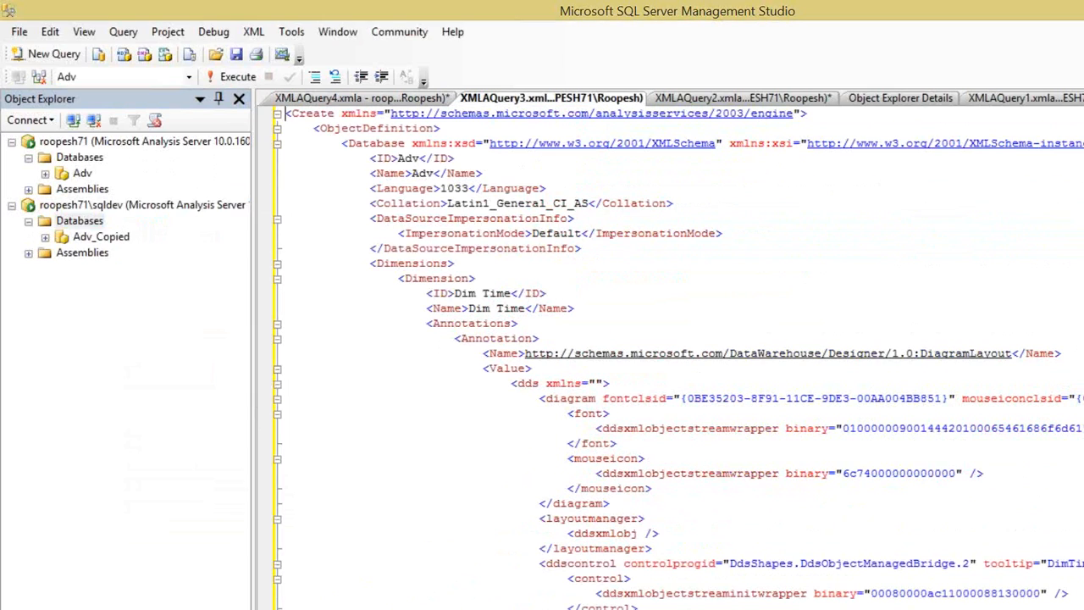
pyautogui.click(419, 158)
pyautogui.write('_Copied')
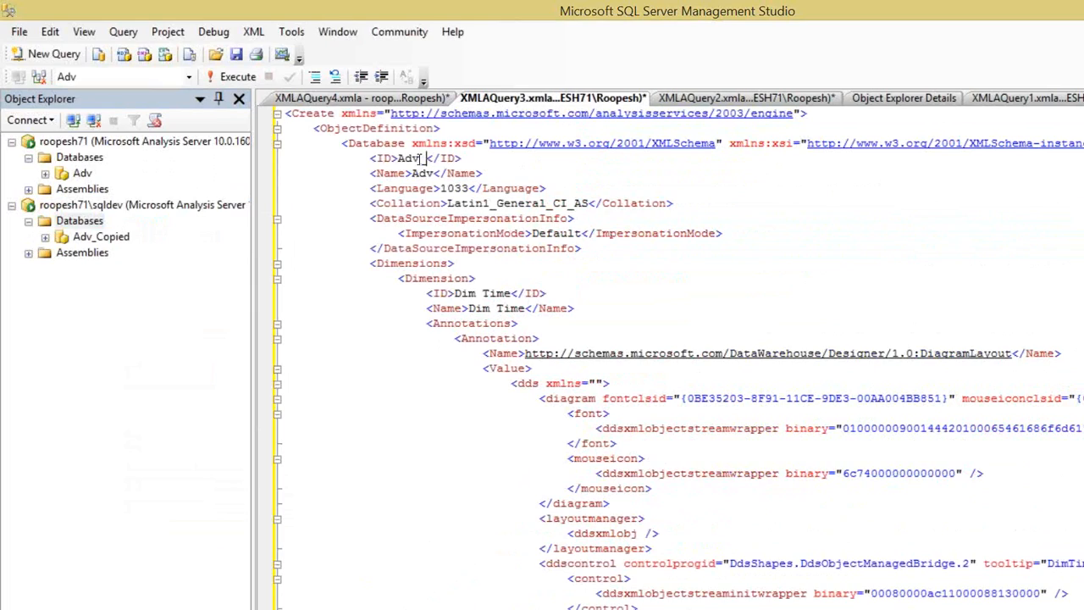
pyautogui.press('Down')
pyautogui.press('Left')
pyautogui.press('Left')
pyautogui.press('Left')
pyautogui.press('Left')
pyautogui.press('Left')
pyautogui.write('_Copied')
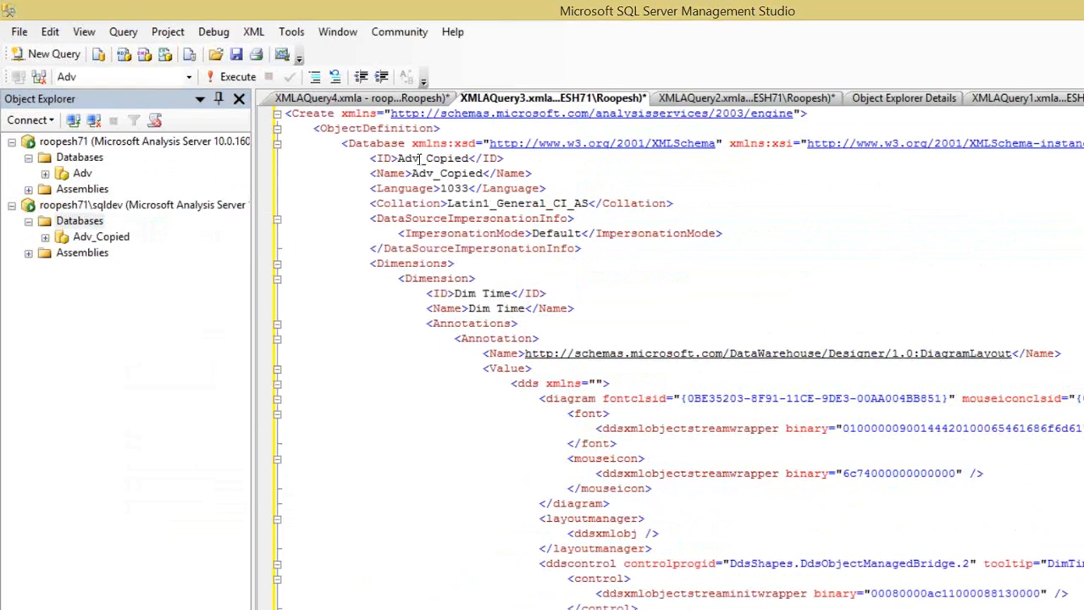
# Step: Execute the XMLAQuery3 script on the default server and refresh that server's Databases folder
pyautogui.press('F5')
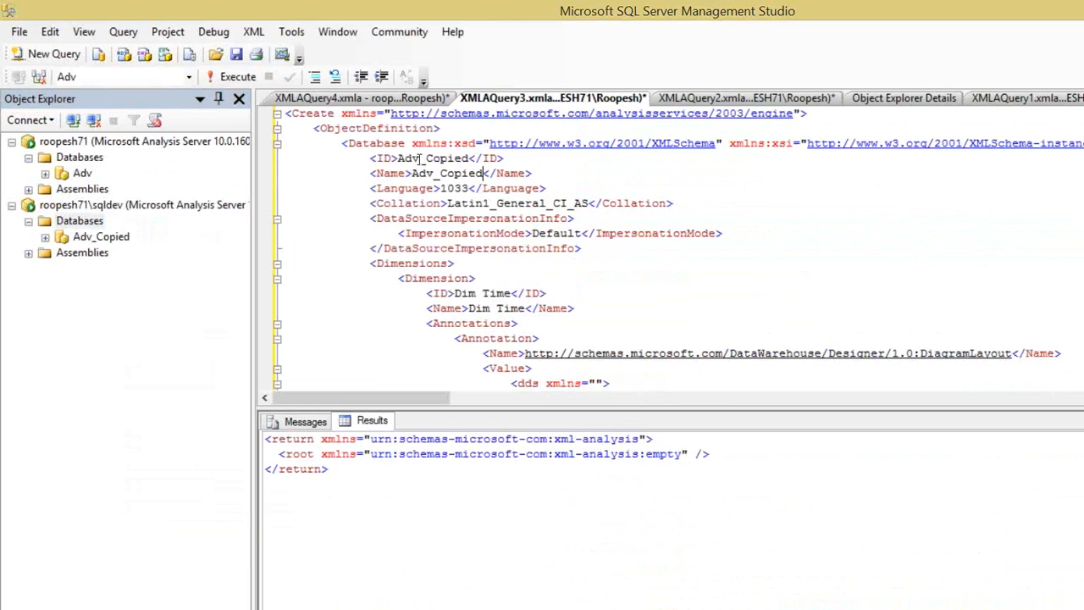
pyautogui.click(74, 159)
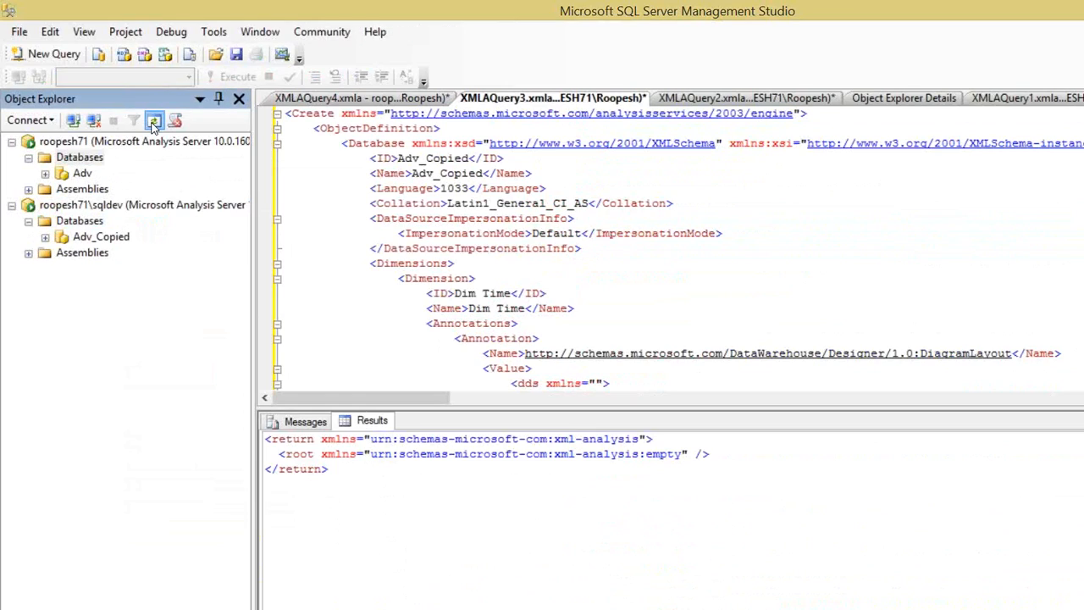
pyautogui.click(153, 122)
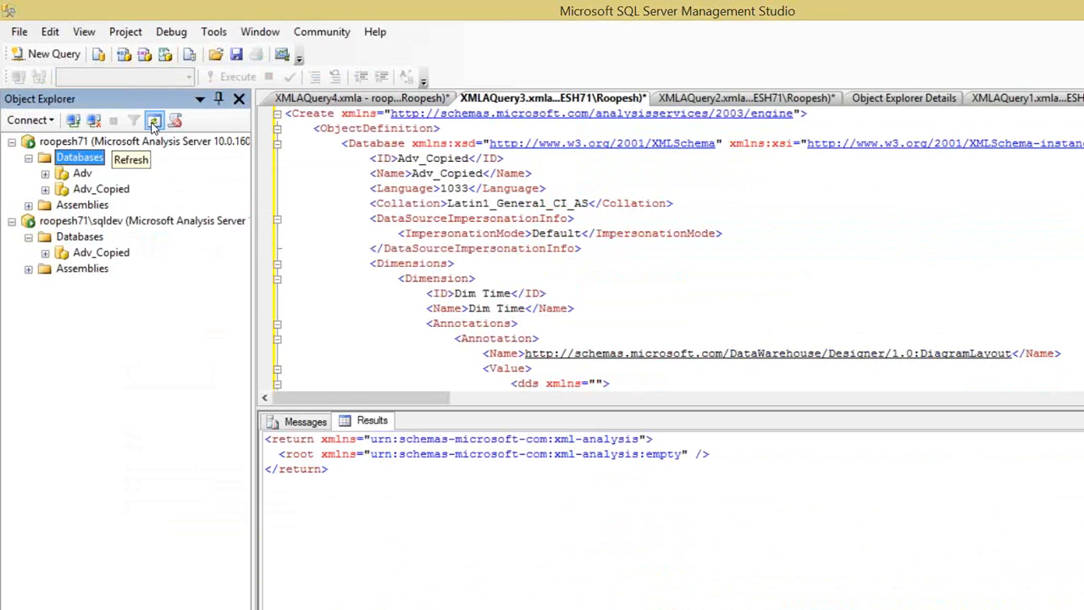